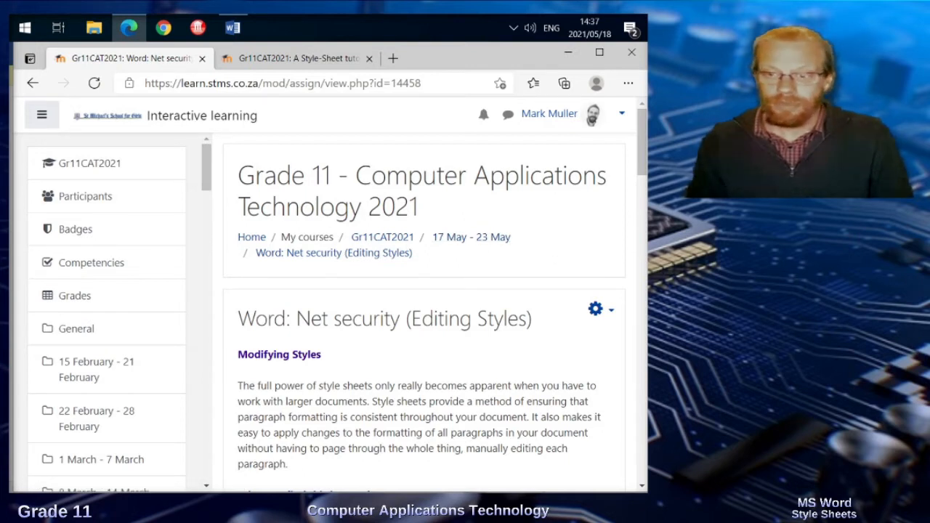
- Open the "Introduction to Network Security" document linked in the course page's exercises and enable editing
{"action": "scroll", "coordinate": [593, 119], "scroll_direction": "down", "scroll_amount": 15}
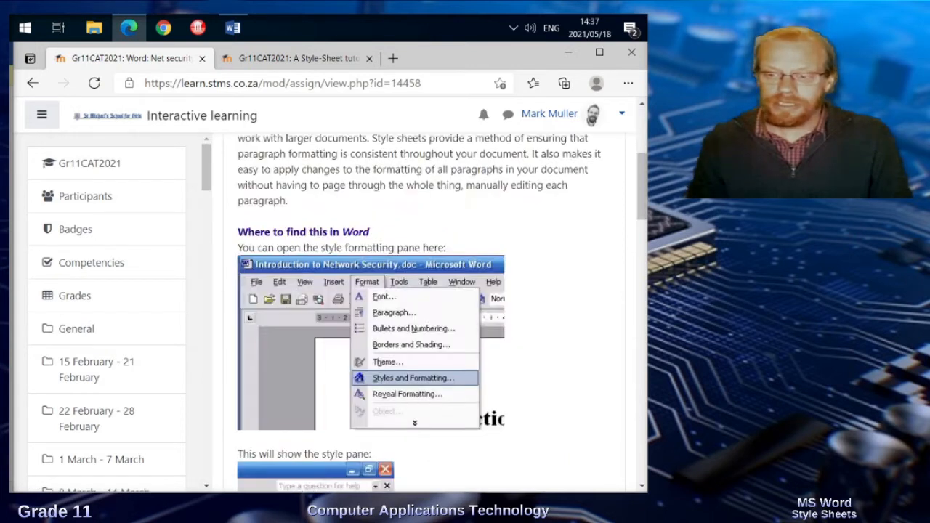
{"action": "scroll", "coordinate": [593, 119], "scroll_direction": "up", "scroll_amount": 3}
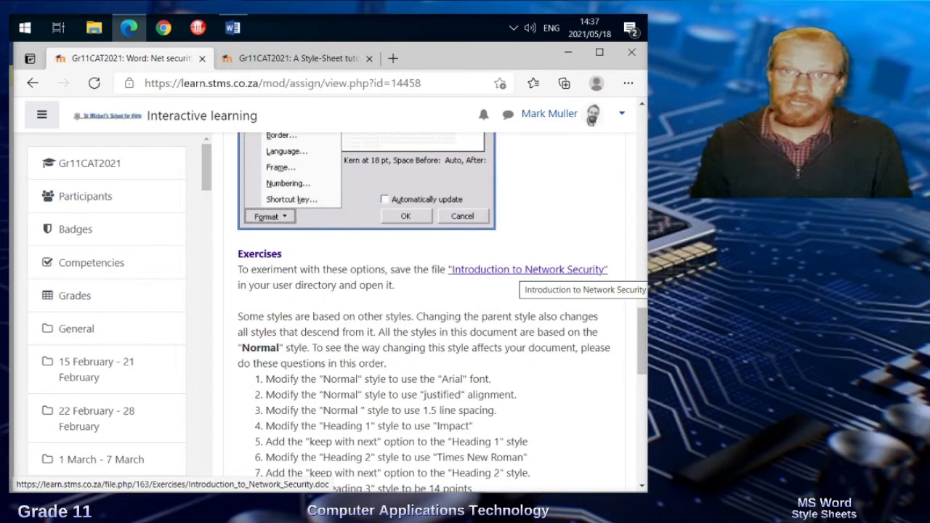
{"action": "left_click", "coordinate": [527, 270]}
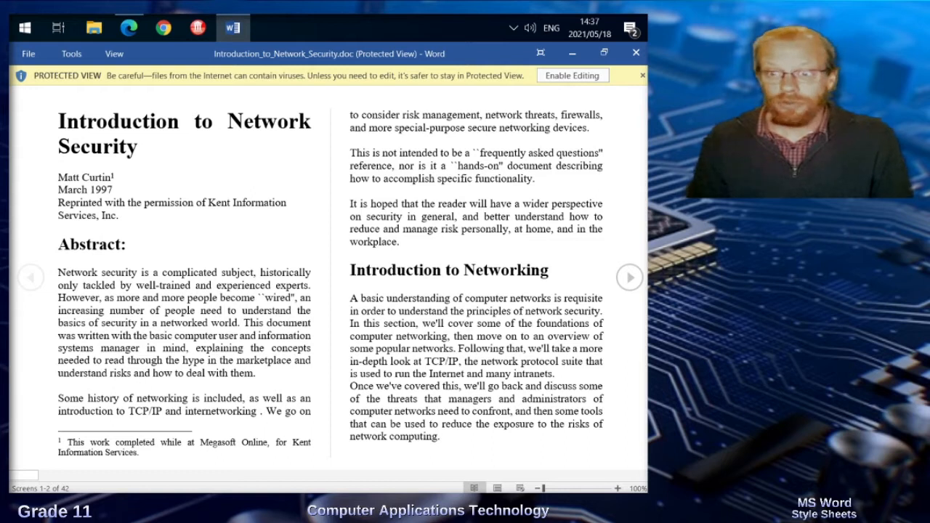
{"action": "left_click", "coordinate": [572, 74]}
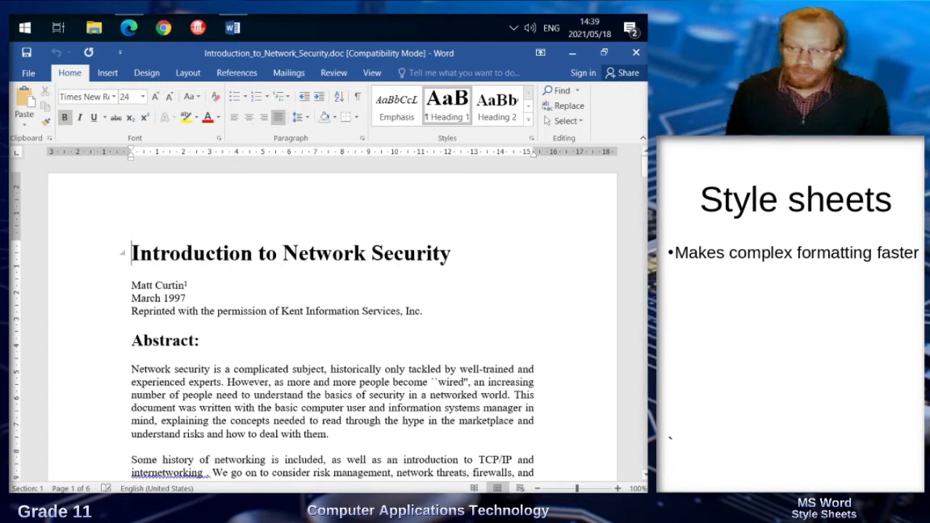
- Format the title "Introduction to Network Security" as 22 pt red Arial Black, and reset it with the Heading 1 style
{"action": "key", "text": "shift+Down"}
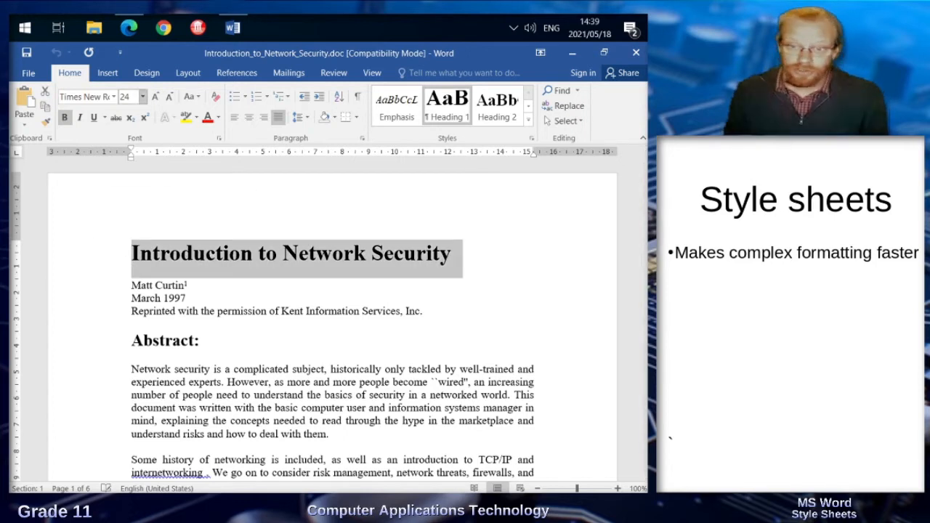
{"action": "left_click", "coordinate": [169, 97]}
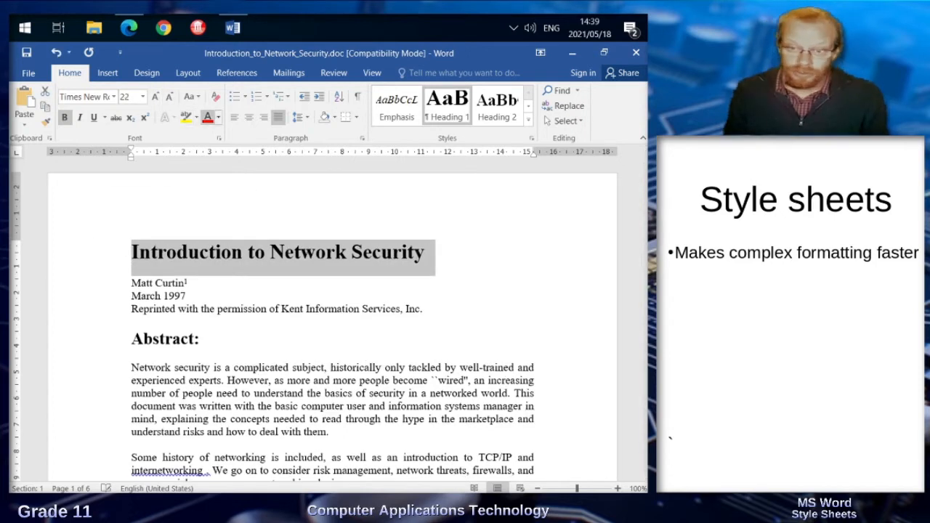
{"action": "left_click", "coordinate": [207, 117]}
{"action": "left_click", "coordinate": [114, 96]}
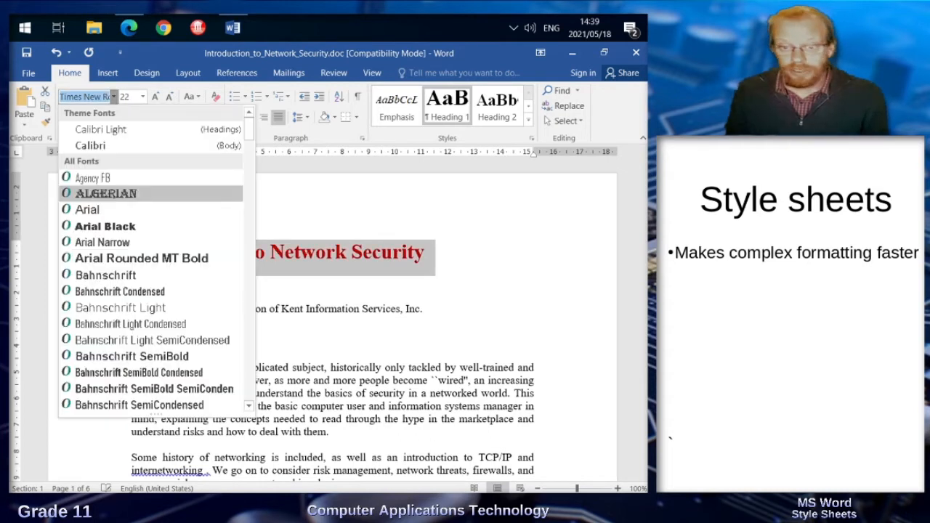
{"action": "left_click", "coordinate": [106, 226]}
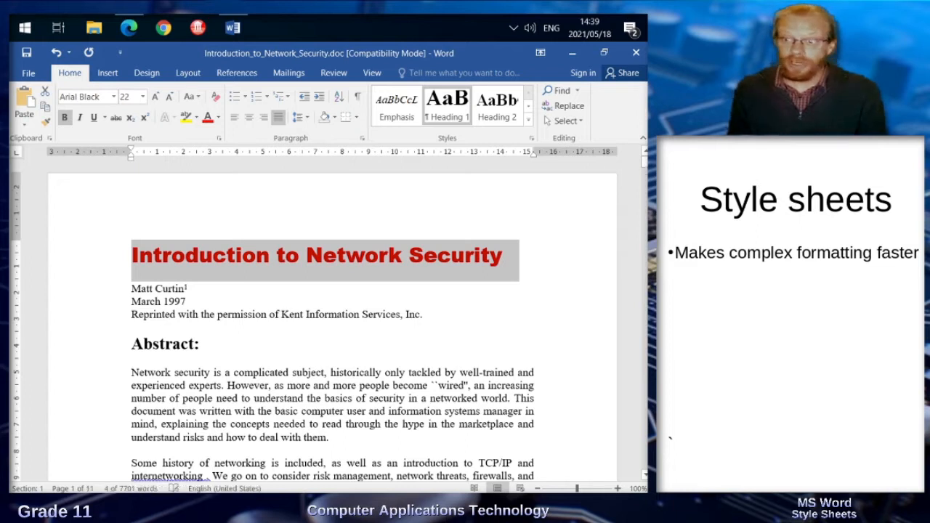
{"action": "left_click", "coordinate": [447, 102]}
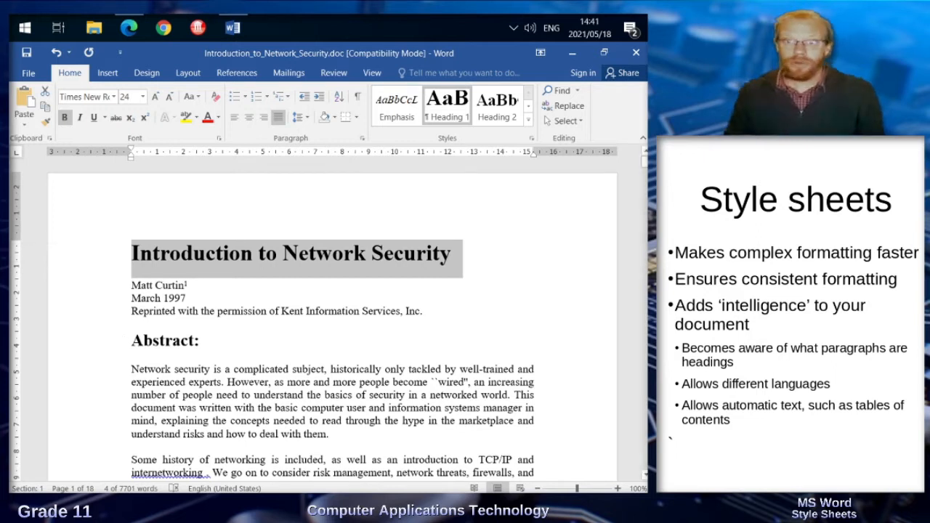
- View the options for inserting an automatic table of contents
{"action": "left_click", "coordinate": [237, 73]}
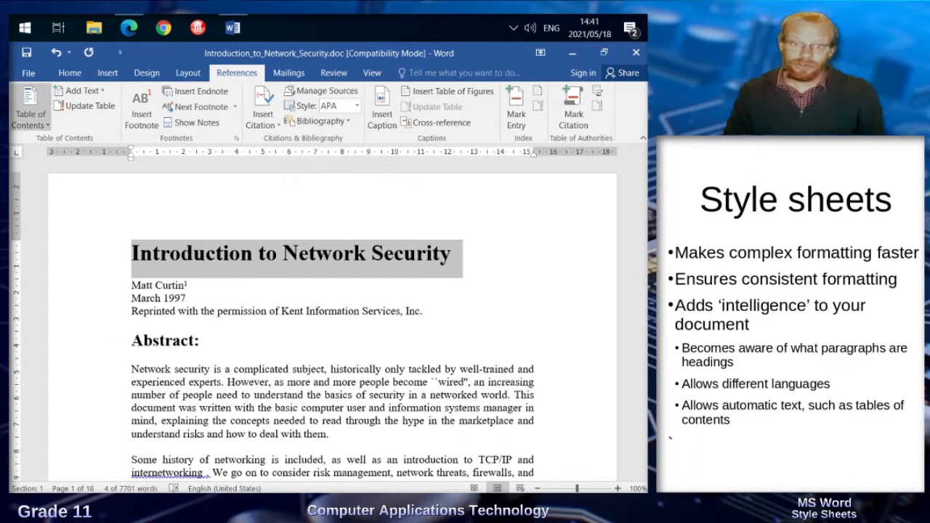
{"action": "left_click", "coordinate": [29, 109]}
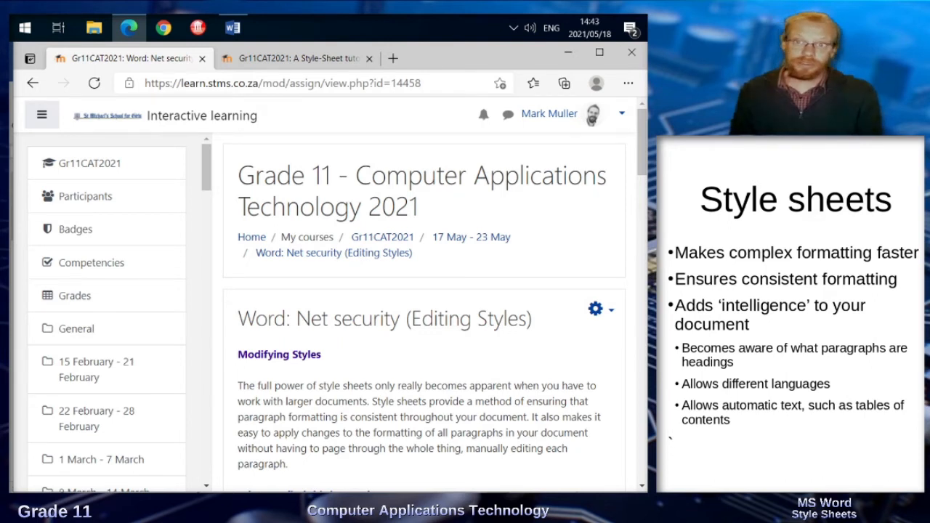
- Read the course page's instructions on modifying styles, through to the numbered exercise list
{"action": "scroll", "coordinate": [424, 312], "scroll_direction": "down", "scroll_amount": 5}
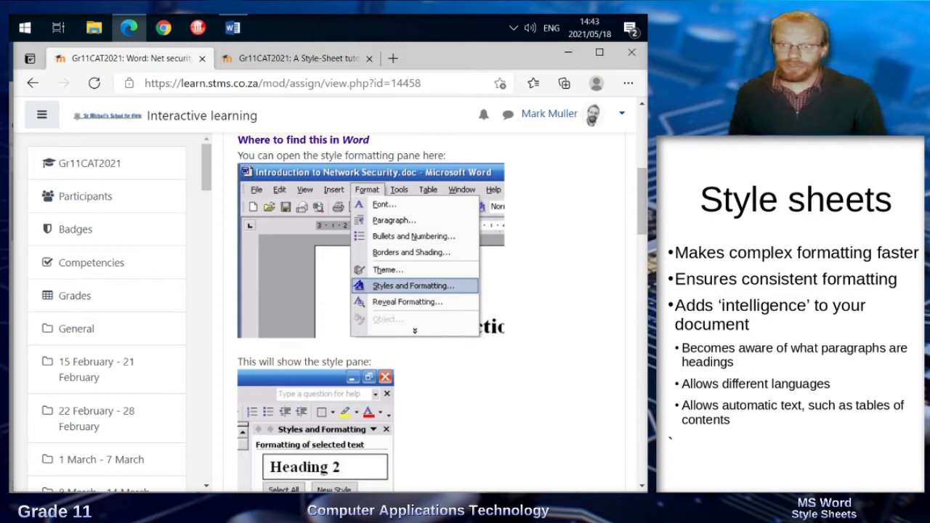
{"action": "scroll", "coordinate": [436, 312], "scroll_direction": "down", "scroll_amount": 2}
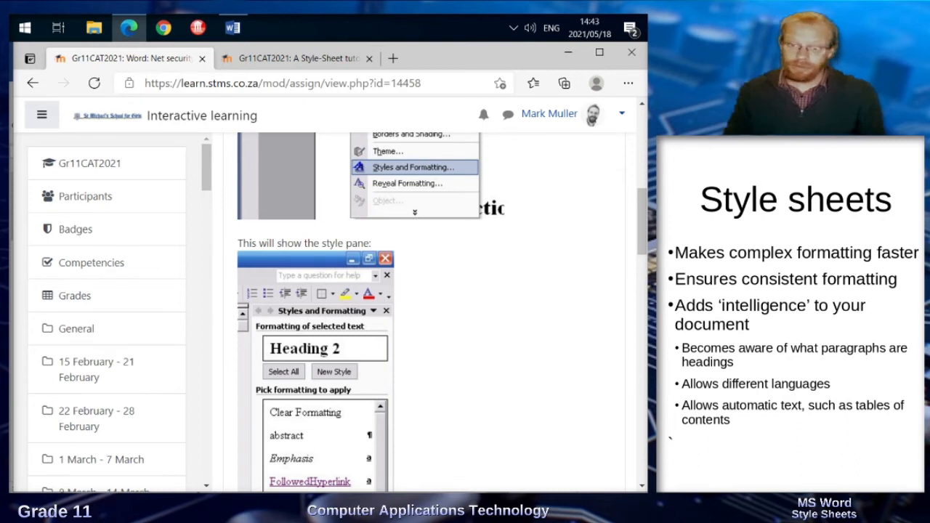
{"action": "scroll", "coordinate": [436, 312], "scroll_direction": "down", "scroll_amount": 5}
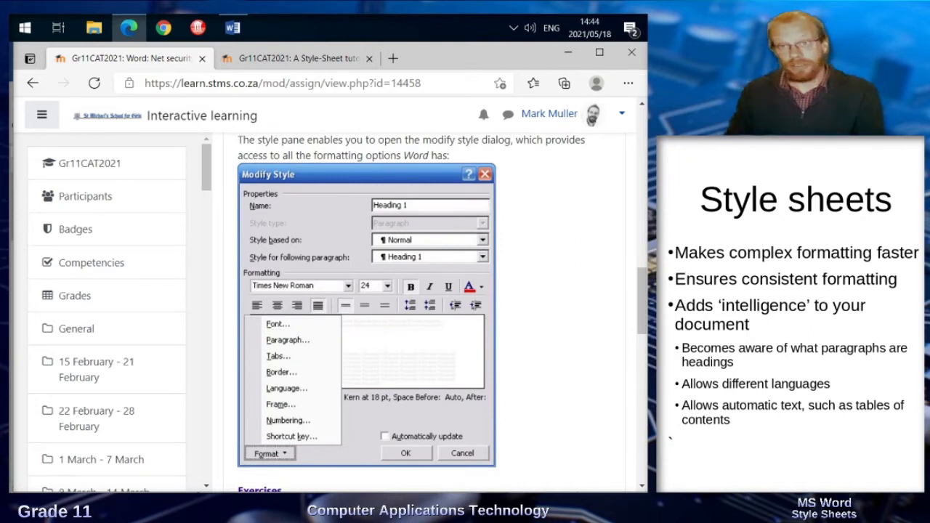
{"action": "scroll", "coordinate": [436, 312], "scroll_direction": "down", "scroll_amount": 5}
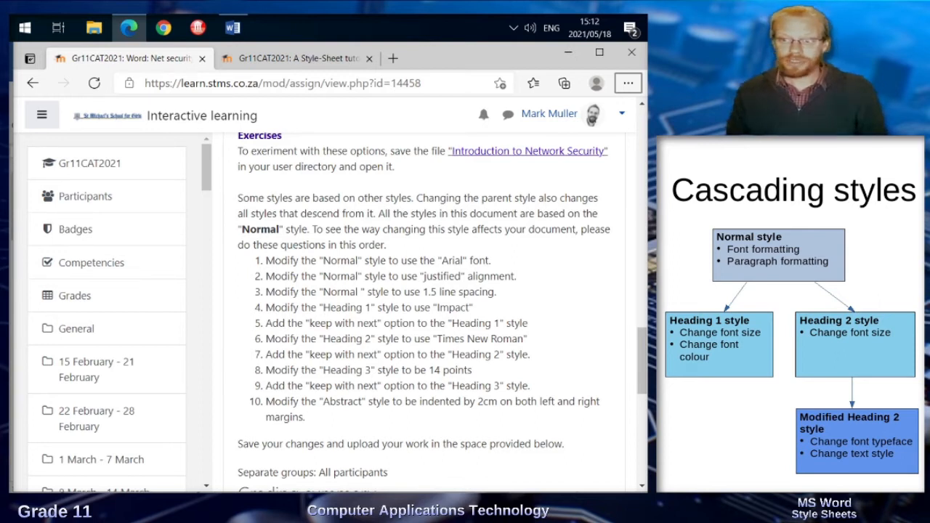
- Switch to Word and preview the Heading 2 and Emphasis styles on the title, keeping Heading 1
{"action": "left_click", "coordinate": [233, 27]}
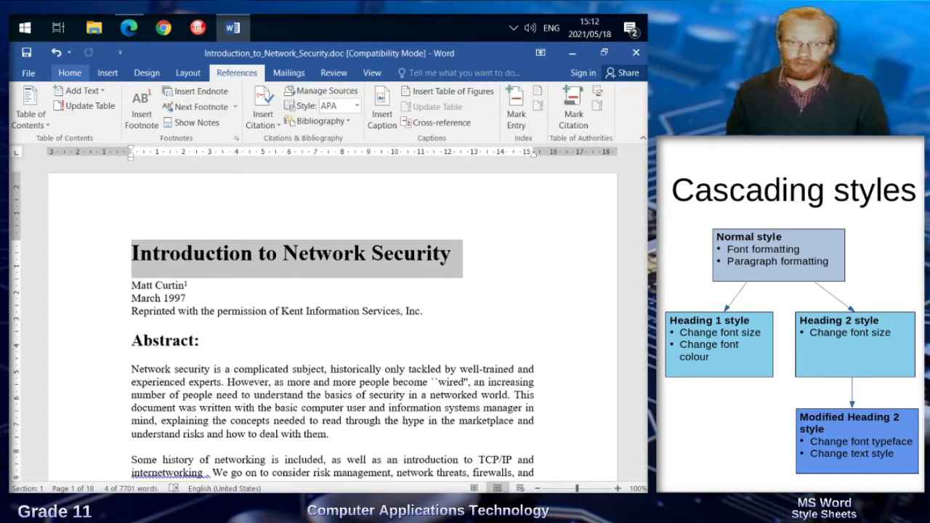
{"action": "left_click", "coordinate": [70, 73]}
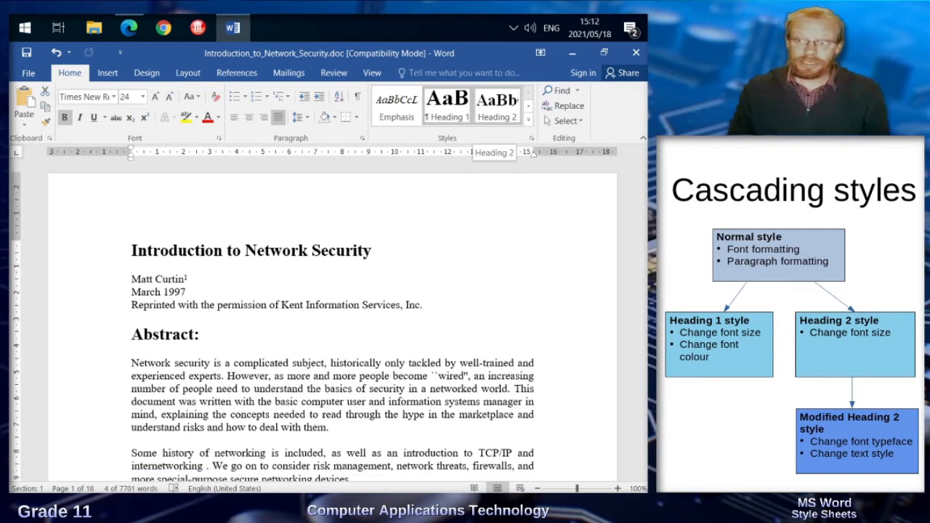
{"action": "left_click", "coordinate": [497, 109]}
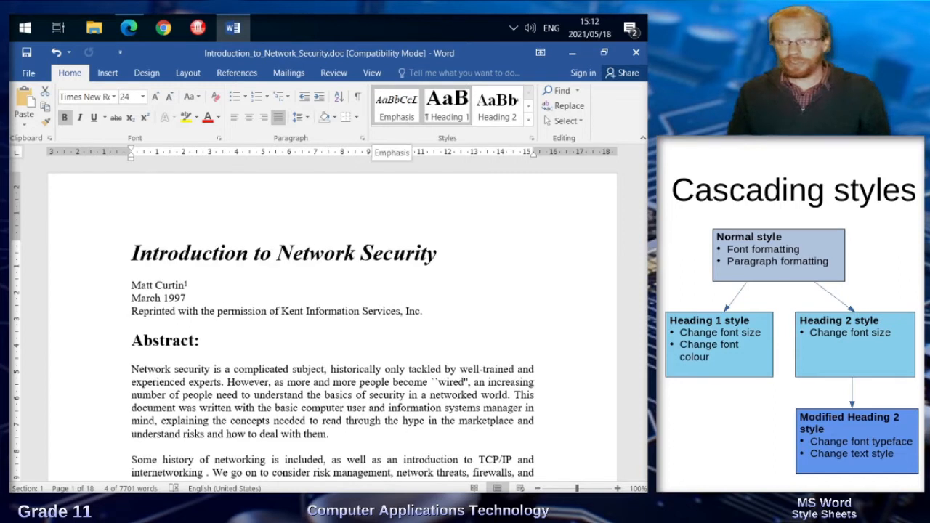
{"action": "left_click", "coordinate": [447, 105]}
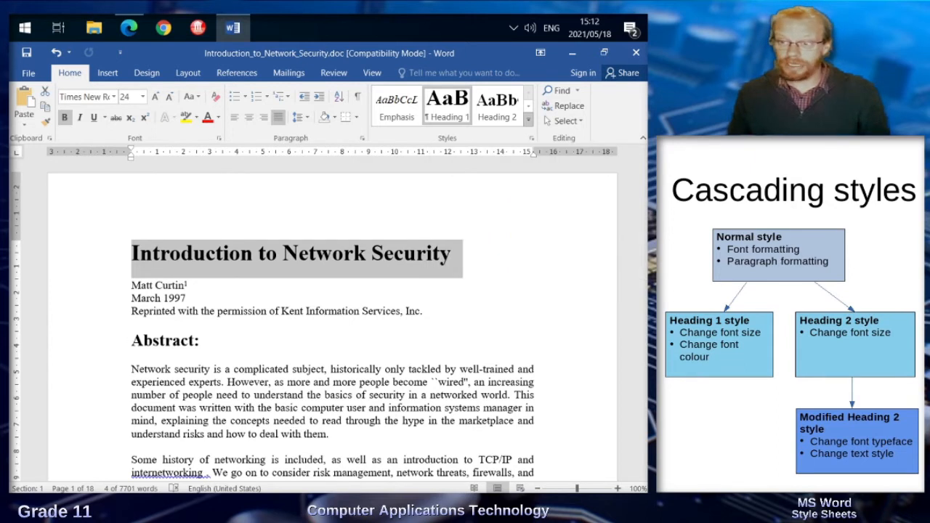
- Modify the Normal style to use the Arial font
{"action": "left_click", "coordinate": [529, 119]}
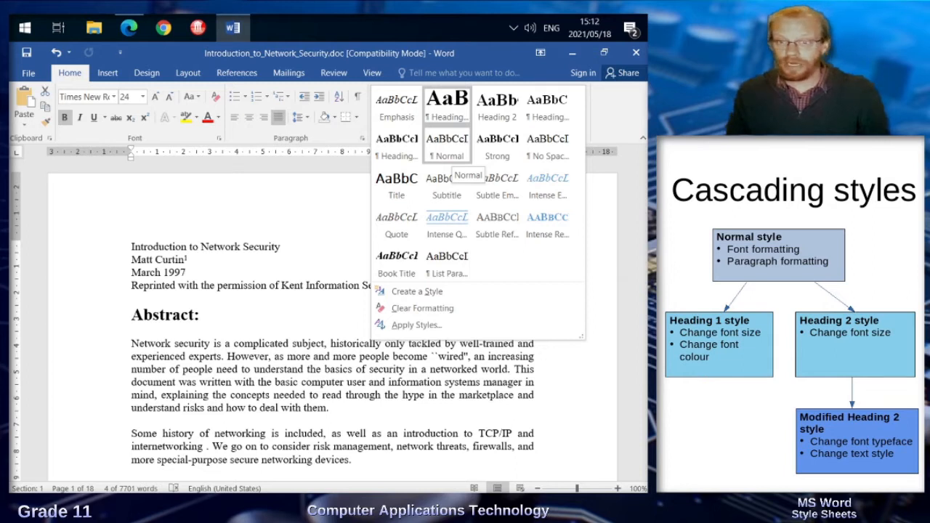
{"action": "right_click", "coordinate": [454, 154]}
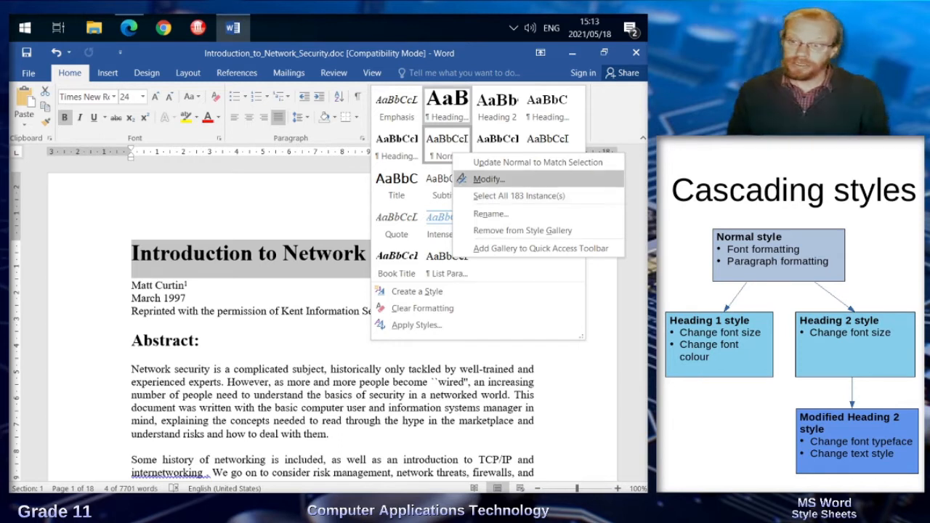
{"action": "left_click", "coordinate": [488, 179]}
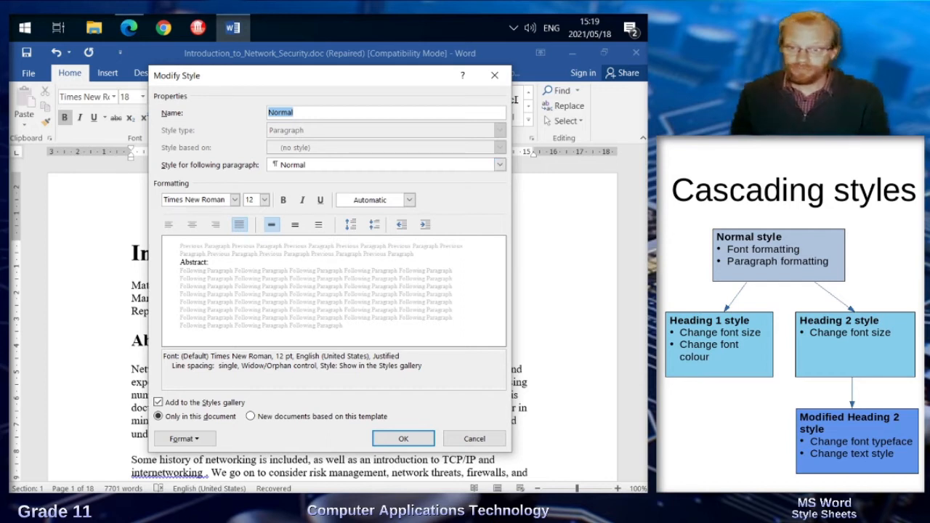
{"action": "left_click", "coordinate": [235, 199]}
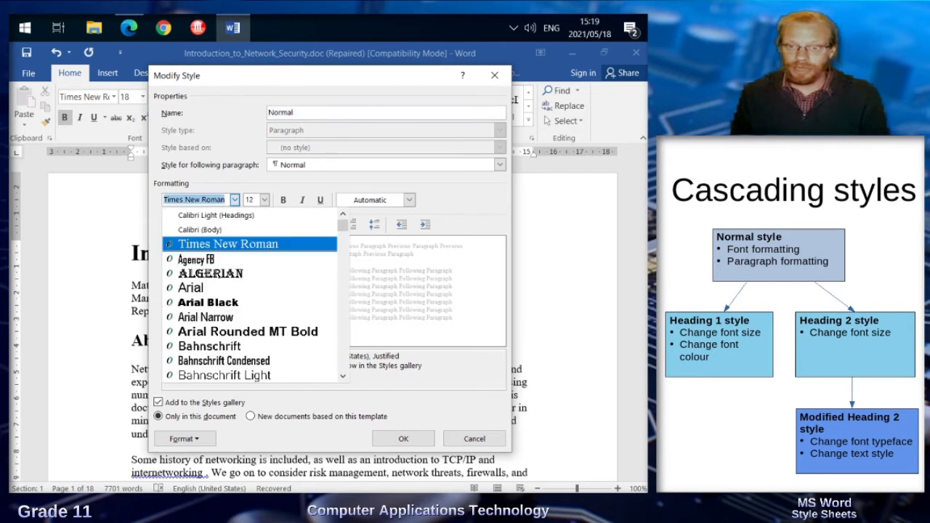
{"action": "left_click", "coordinate": [190, 287]}
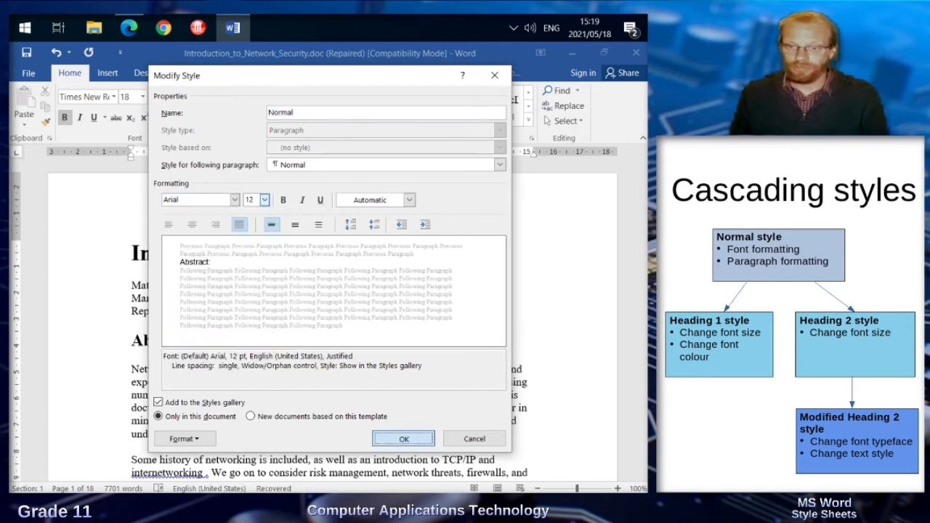
{"action": "left_click", "coordinate": [404, 439]}
{"action": "left_click_drag", "start_coordinate": [244, 74], "coordinate": [344, 73]}
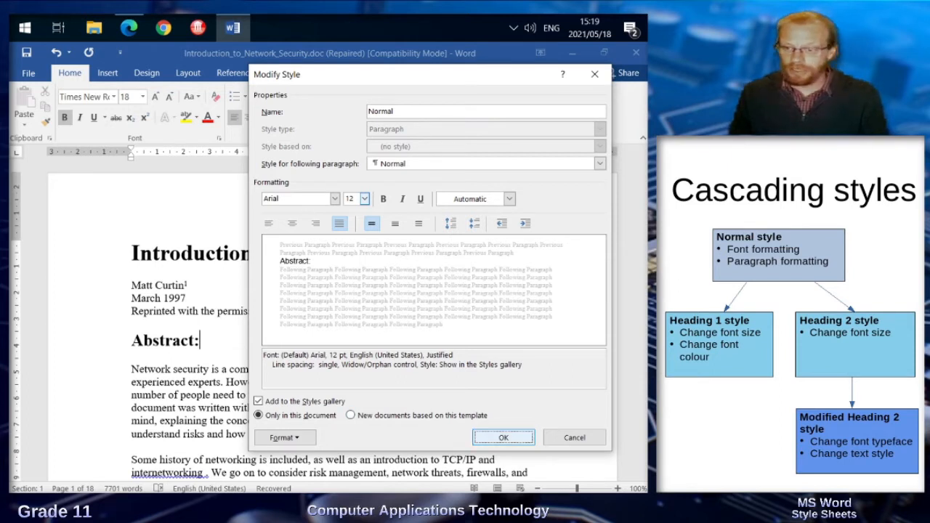
{"action": "left_click", "coordinate": [503, 438]}
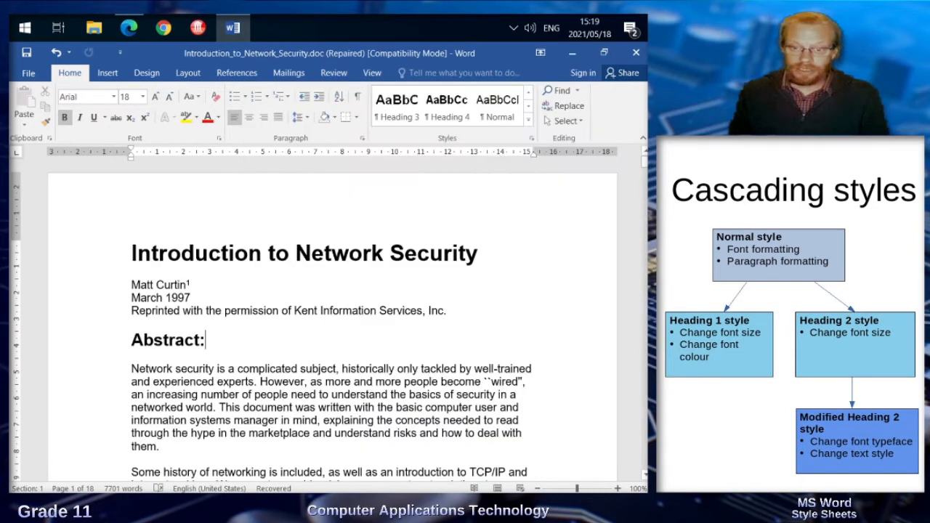
- Examine the font of the first body paragraph and the Abstract heading, and check the next exercise on the course page in Edge
{"action": "left_click_drag", "start_coordinate": [131, 368], "coordinate": [227, 369]}
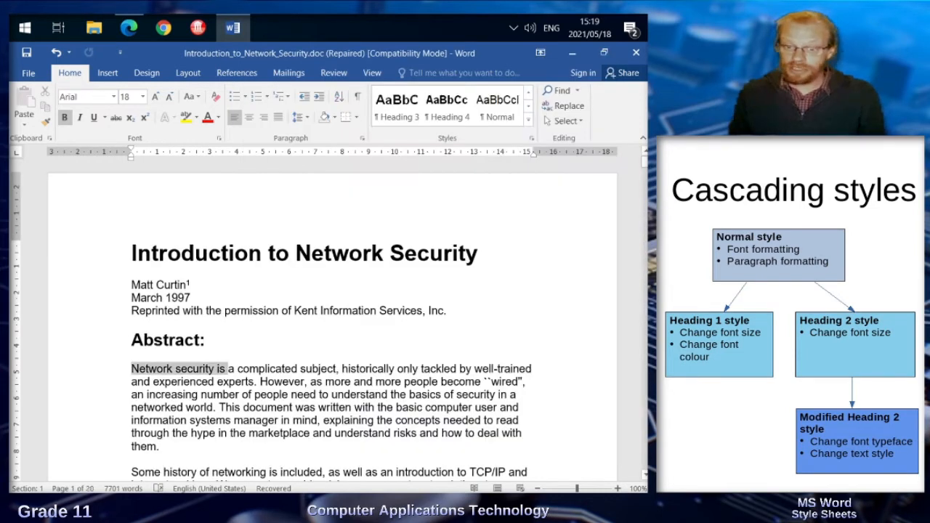
{"action": "triple_click", "coordinate": [206, 339]}
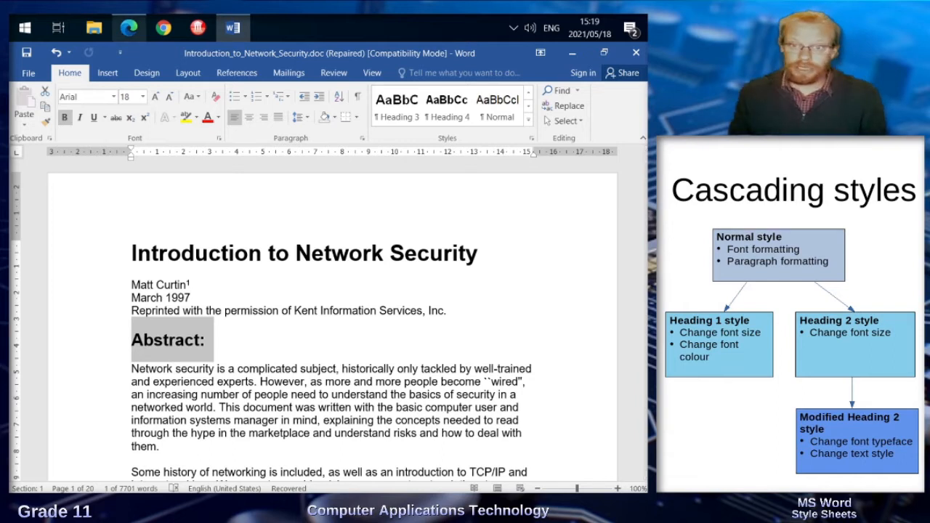
{"action": "left_click", "coordinate": [129, 28]}
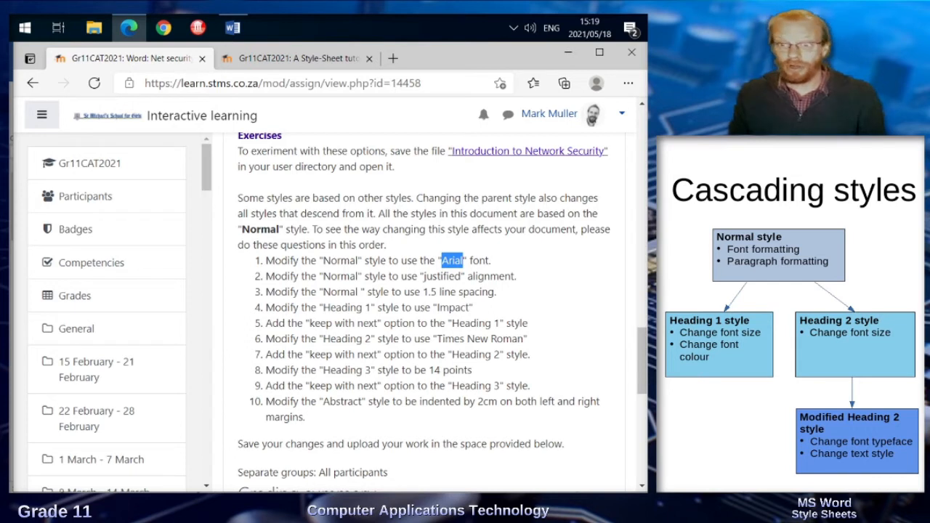
- Switch to Word and modify the Normal style to use justified alignment and 1.5 line spacing
{"action": "left_click", "coordinate": [232, 27]}
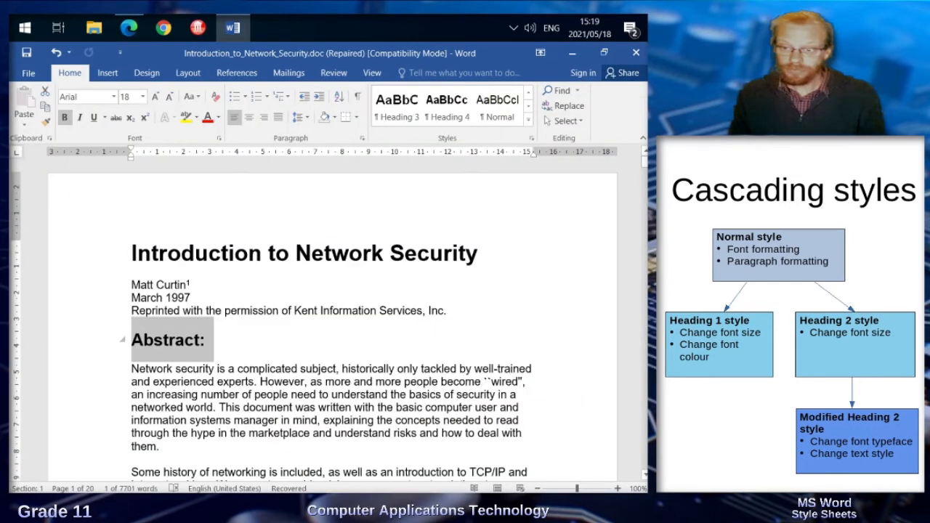
{"action": "right_click", "coordinate": [498, 106]}
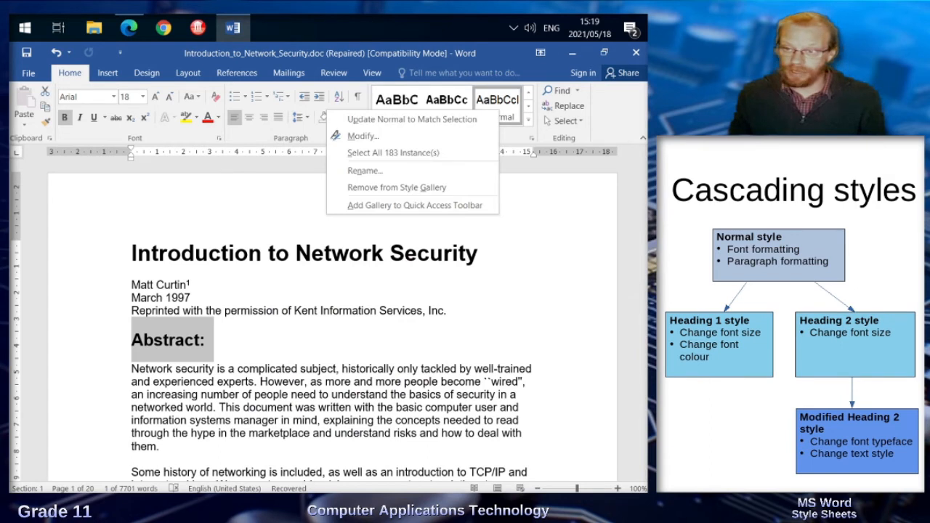
{"action": "left_click", "coordinate": [363, 136]}
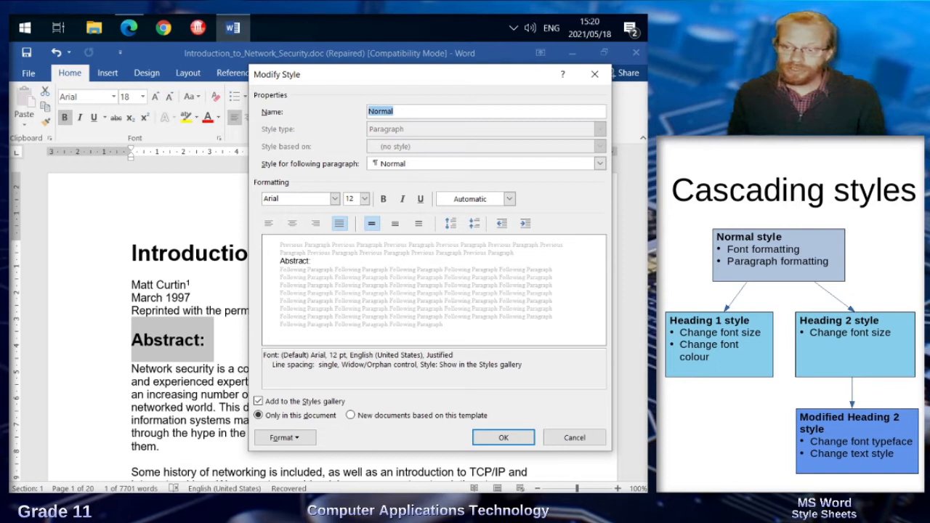
{"action": "left_click", "coordinate": [268, 223]}
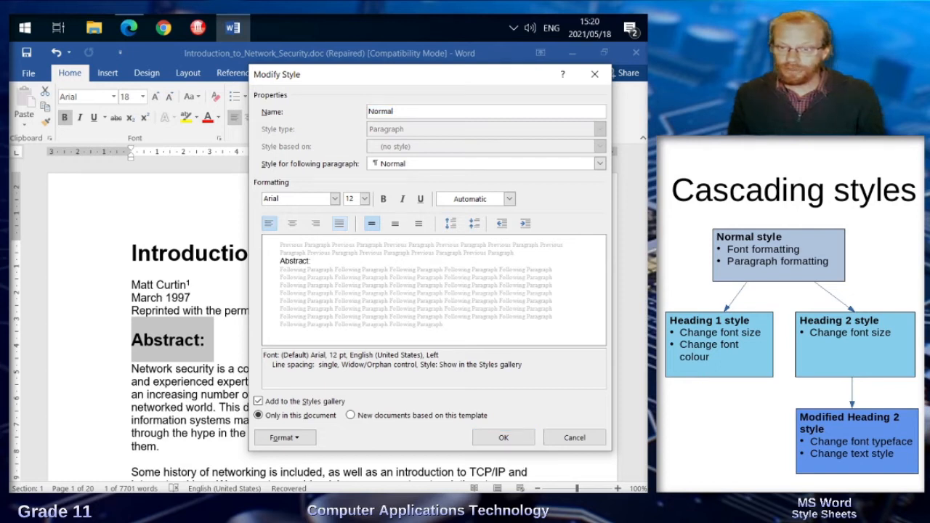
{"action": "left_click", "coordinate": [339, 223]}
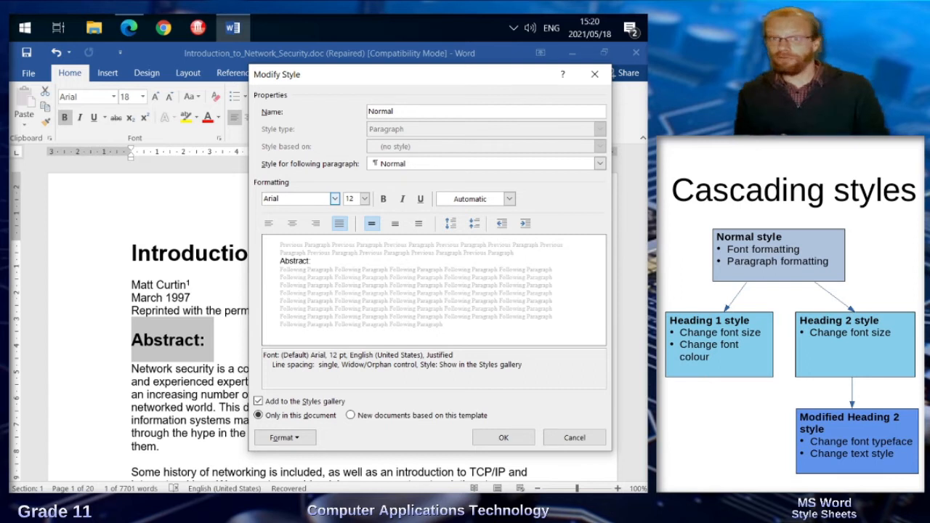
{"action": "left_click", "coordinate": [394, 223]}
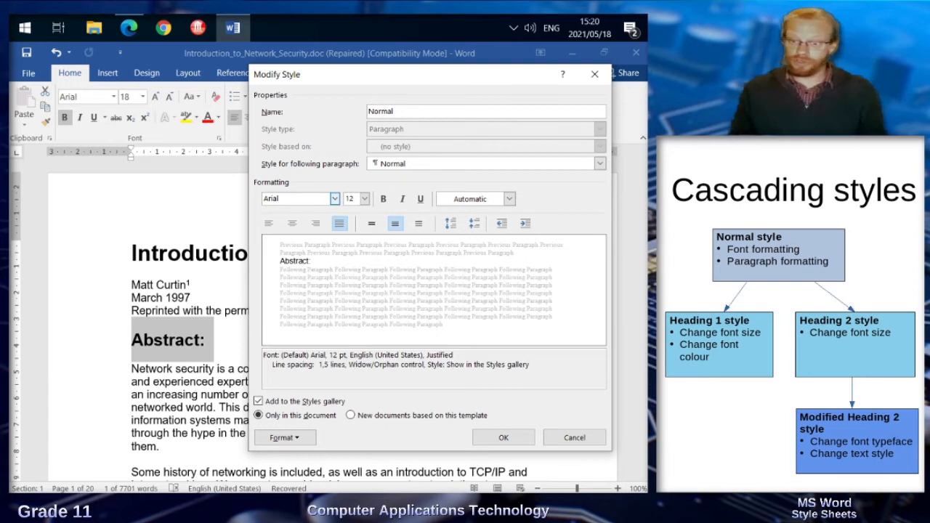
{"action": "left_click_drag", "start_coordinate": [319, 364], "coordinate": [344, 364]}
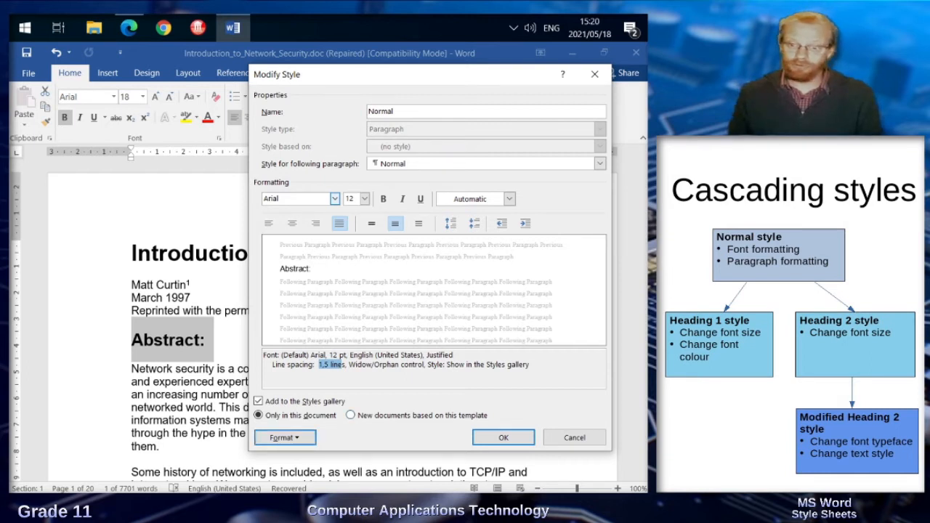
- Try a Multiple line spacing of 1,3 in the Normal style's paragraph settings
{"action": "left_click", "coordinate": [285, 437]}
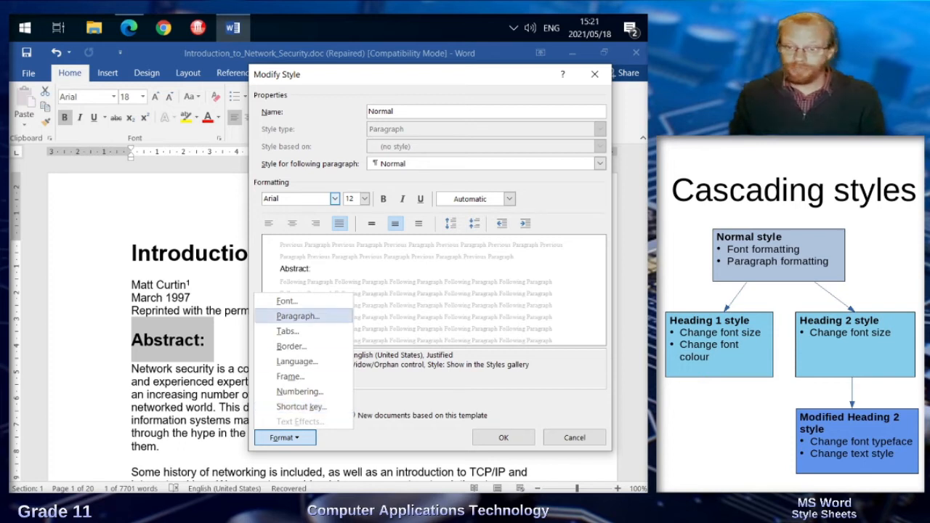
{"action": "key", "text": "Return"}
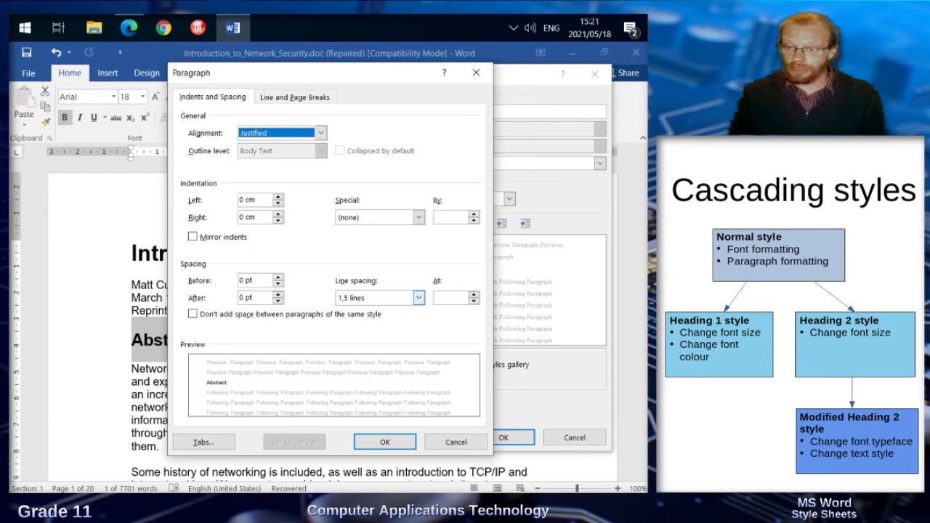
{"action": "left_click", "coordinate": [419, 298]}
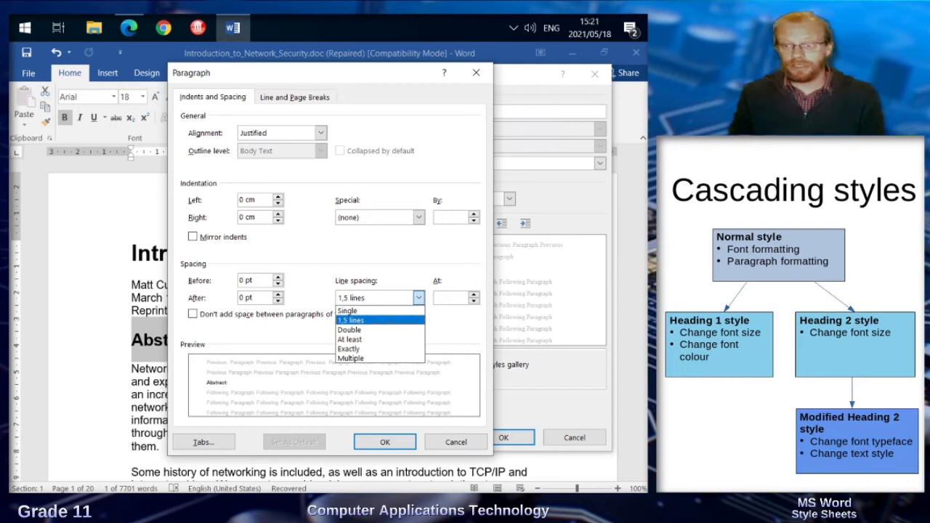
{"action": "key", "text": "Down"}
{"action": "key", "text": "Down"}
{"action": "key", "text": "Down"}
{"action": "key", "text": "Down"}
{"action": "key", "text": "Return"}
{"action": "key", "text": "Tab"}
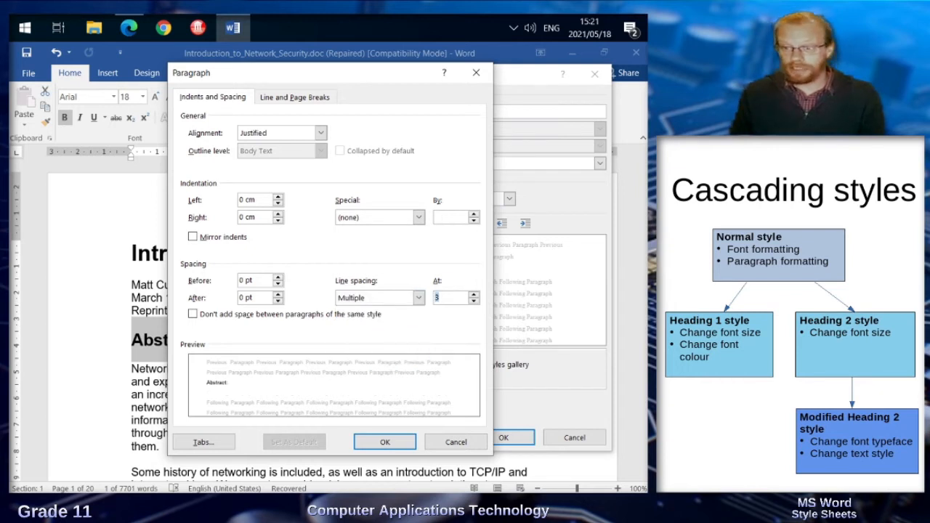
{"action": "type", "text": "1"}
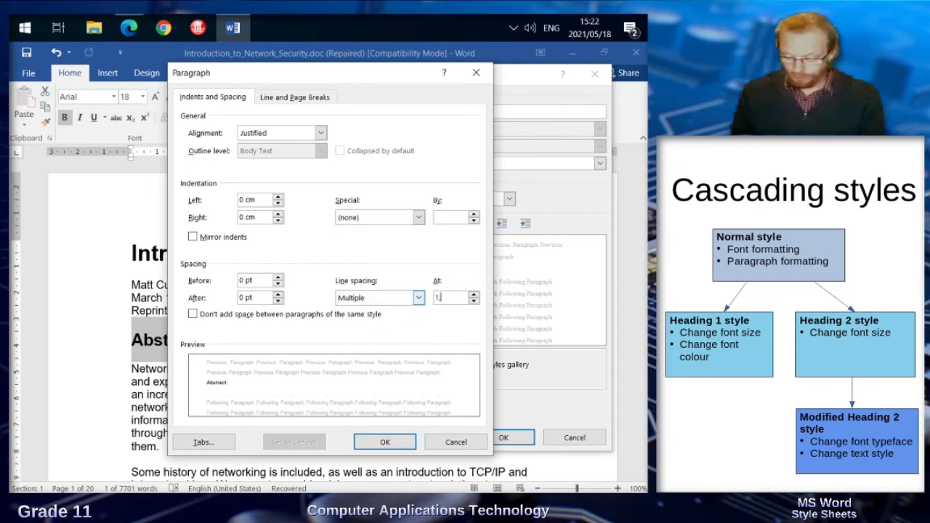
{"action": "type", "text": ",3"}
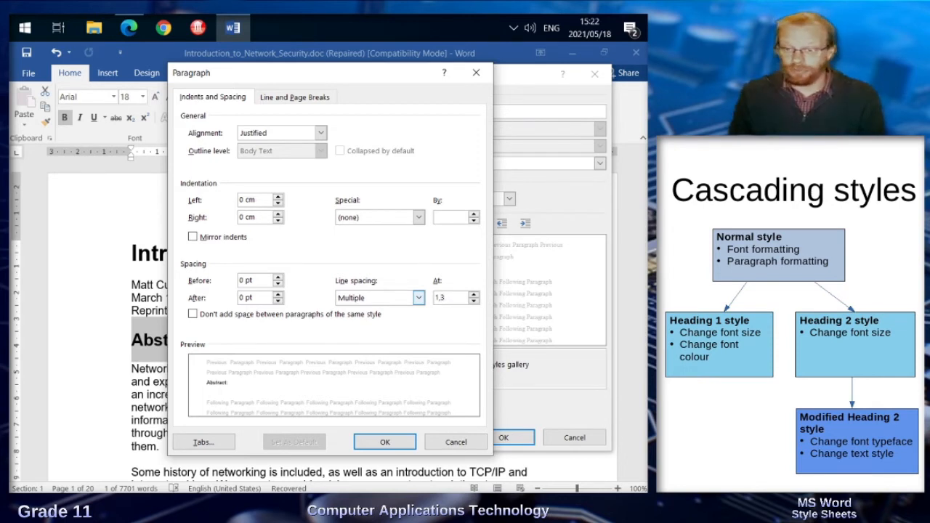
- Set the Normal style's line spacing to 1,5 lines and apply the style changes to the document
{"action": "left_click", "coordinate": [419, 297]}
{"action": "left_click", "coordinate": [363, 320]}
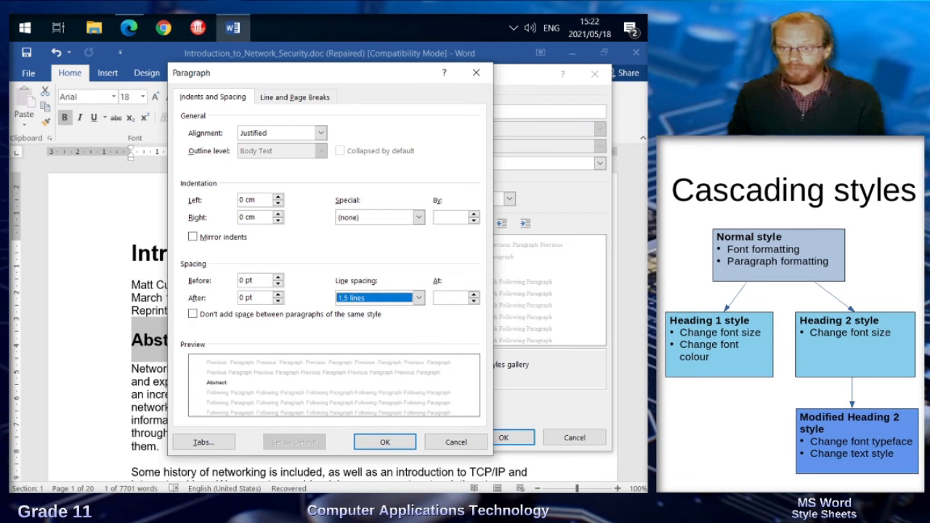
{"action": "left_click", "coordinate": [385, 442]}
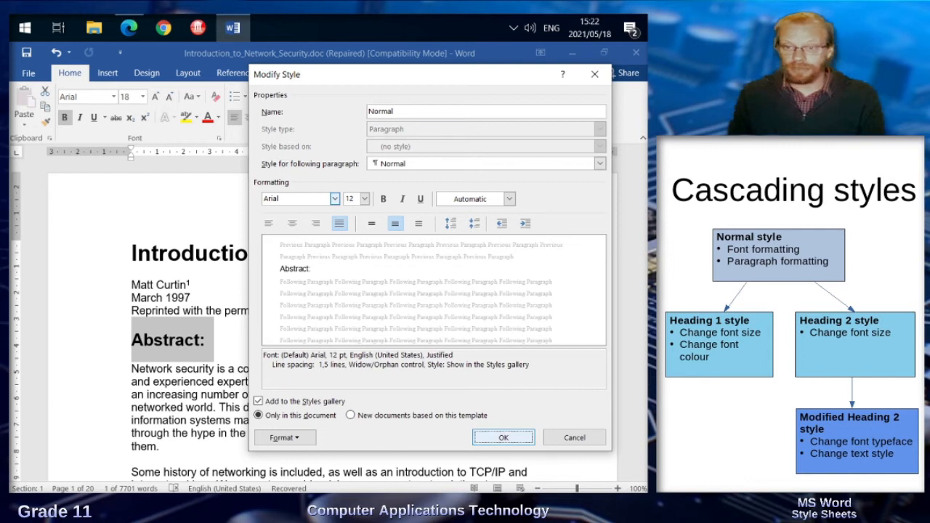
{"action": "key", "text": "Return"}
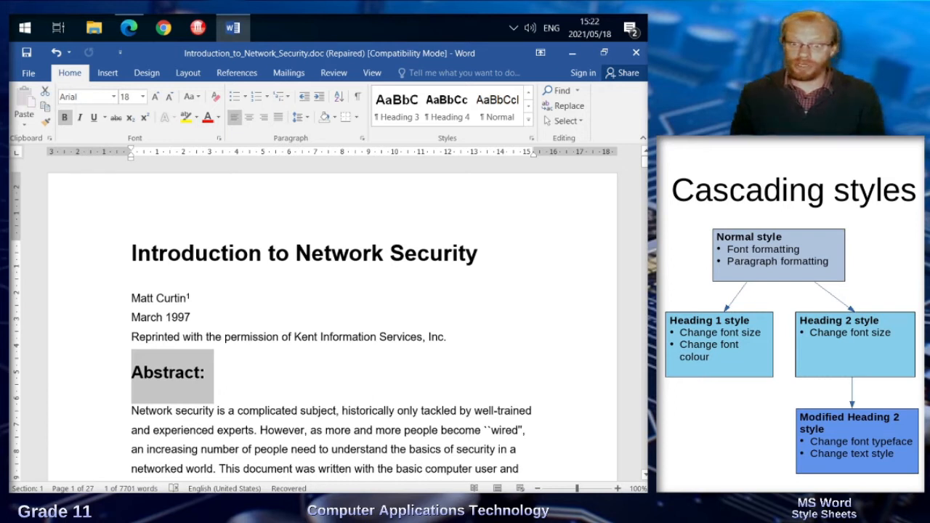
- Examine the formatting of the first body paragraph and the Abstract heading, and check the next exercises on the course page in Edge
{"action": "left_click", "coordinate": [312, 411]}
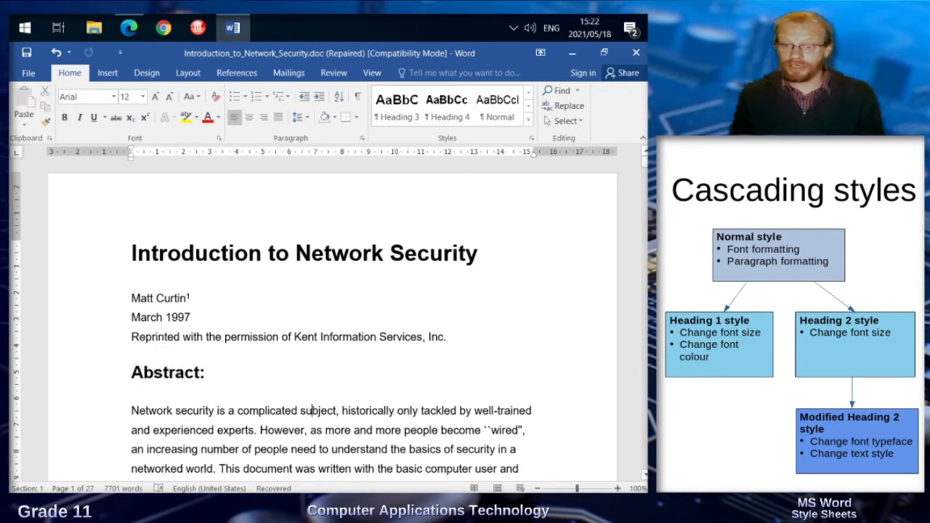
{"action": "left_click", "coordinate": [176, 372]}
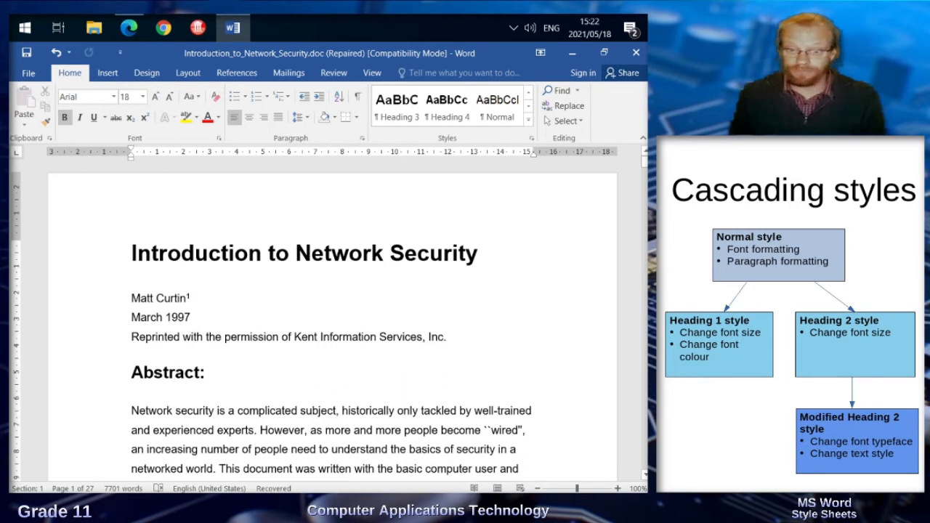
{"action": "left_click", "coordinate": [129, 28]}
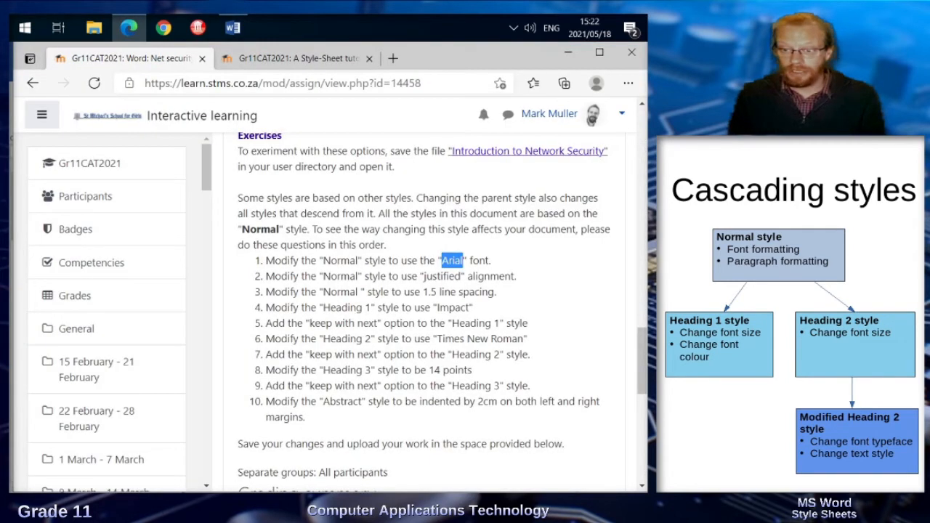
{"action": "left_click", "coordinate": [452, 276]}
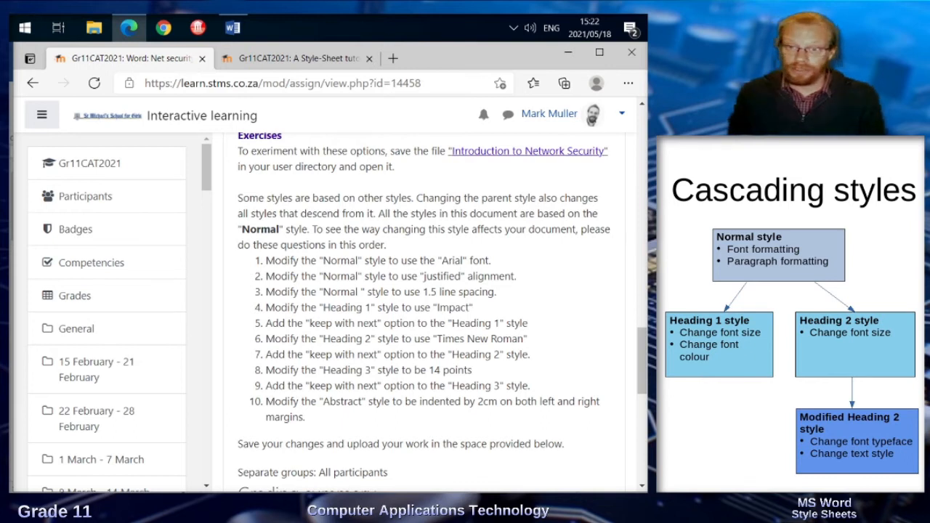
- Switch to Word and modify the Heading 1 style to use the Impact font
{"action": "mouse_move", "coordinate": [232, 28]}
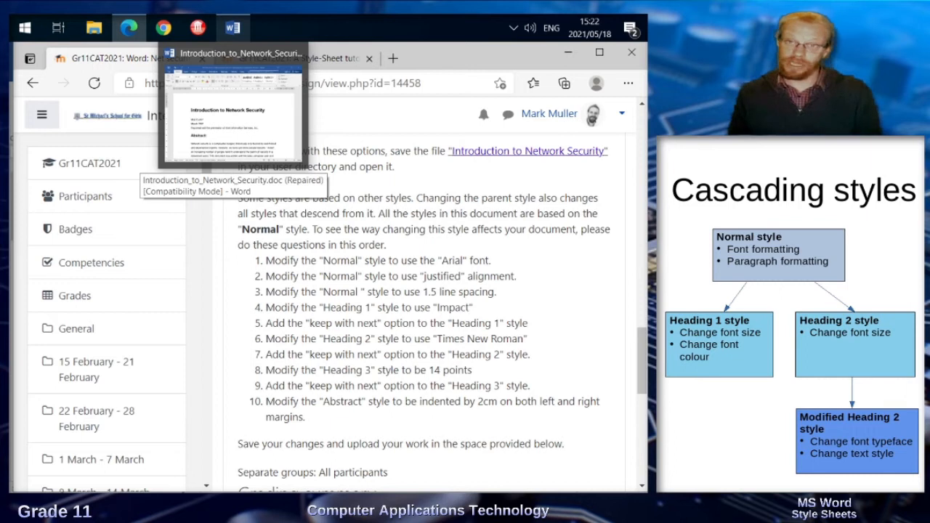
{"action": "left_click", "coordinate": [232, 117]}
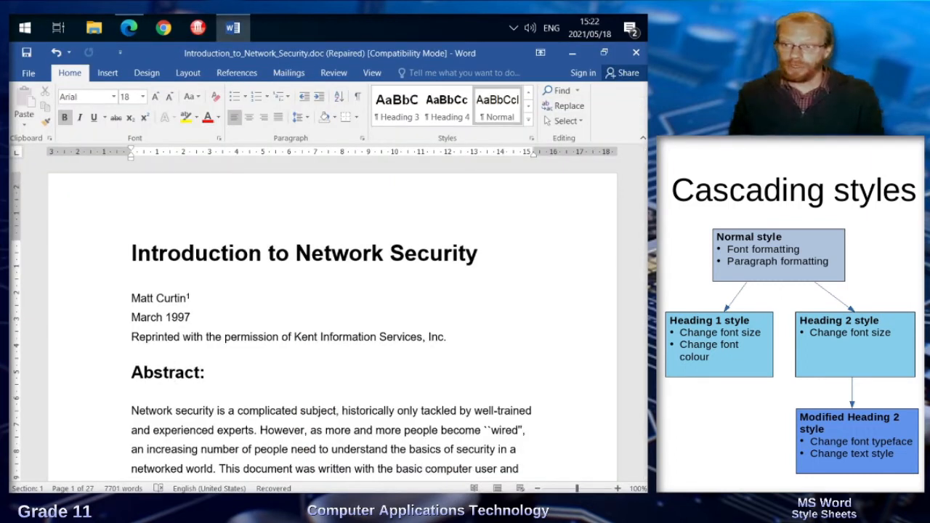
{"action": "left_click", "coordinate": [528, 120]}
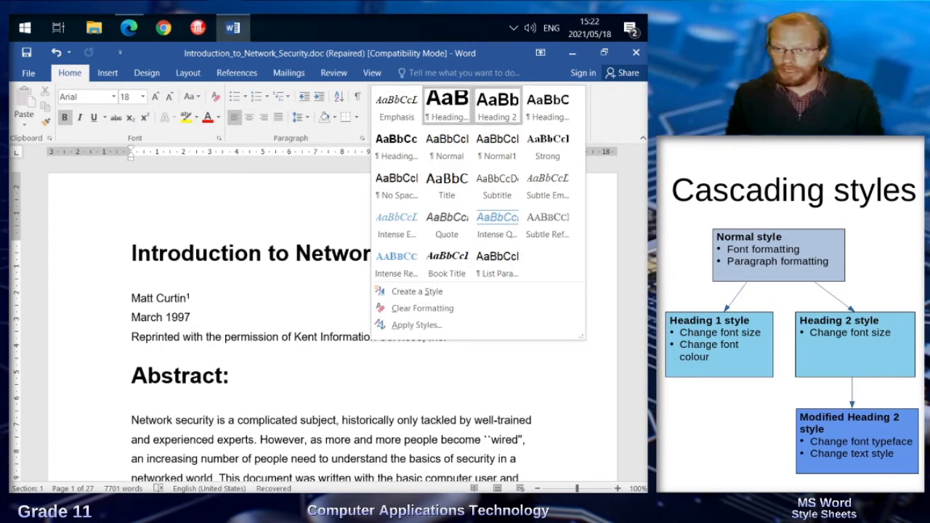
{"action": "right_click", "coordinate": [448, 107]}
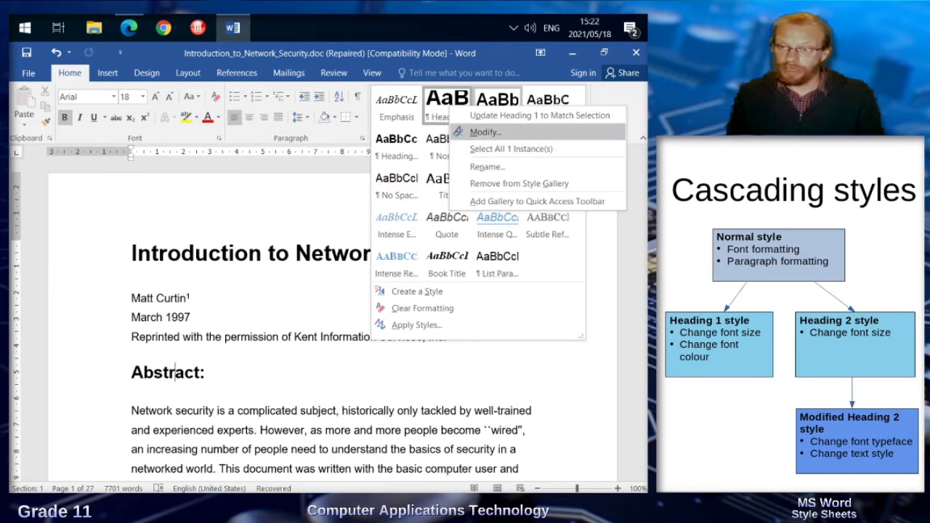
{"action": "left_click", "coordinate": [483, 133]}
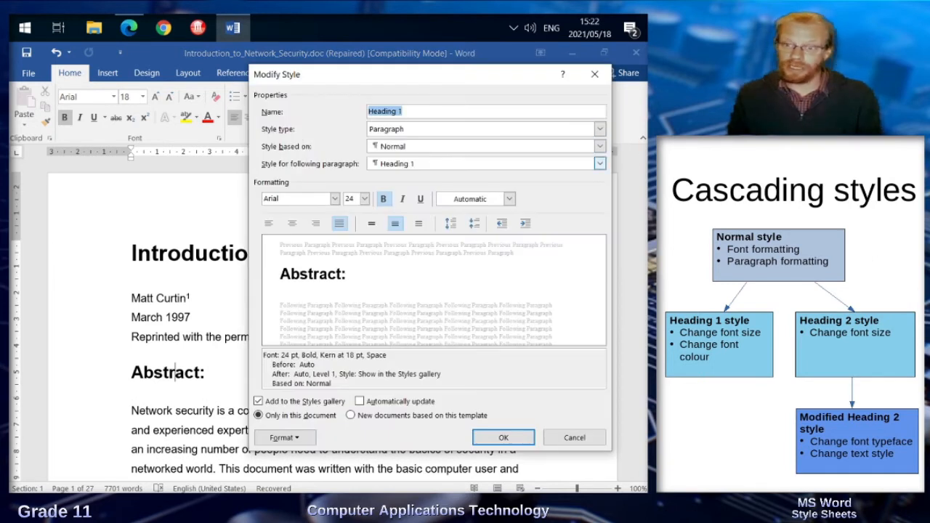
{"action": "left_click", "coordinate": [334, 199]}
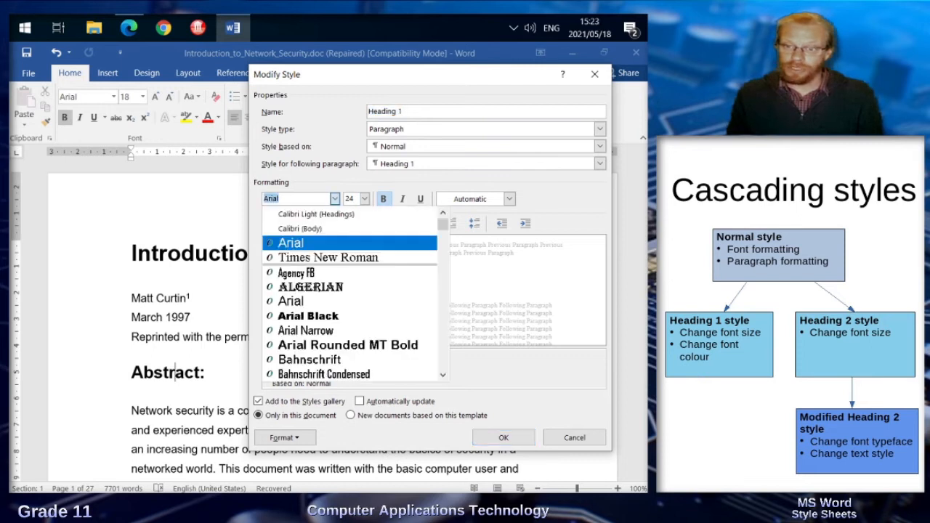
{"action": "type", "text": "Impact"}
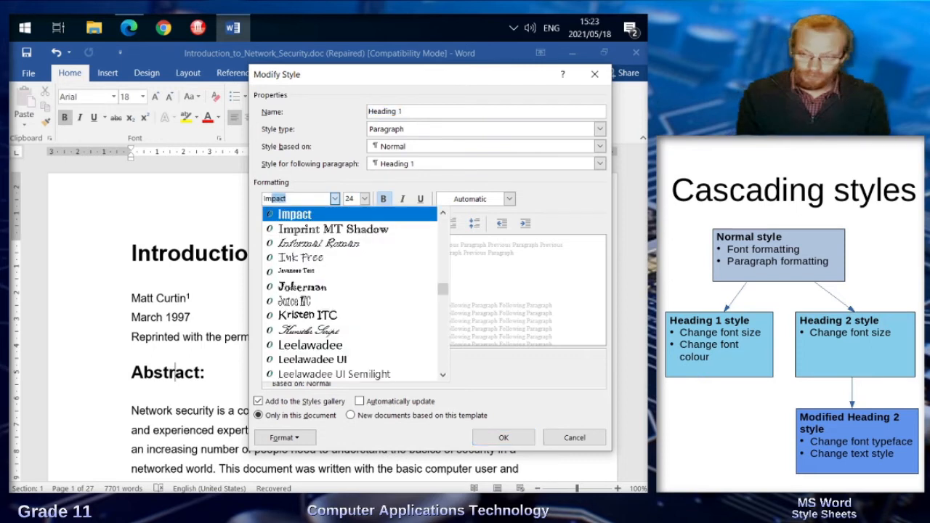
{"action": "key", "text": "Return"}
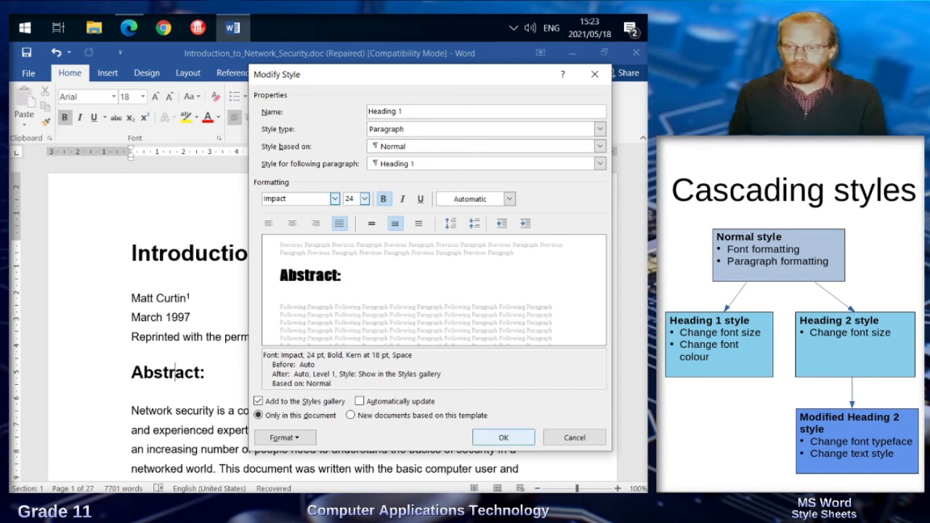
{"action": "left_click", "coordinate": [503, 438]}
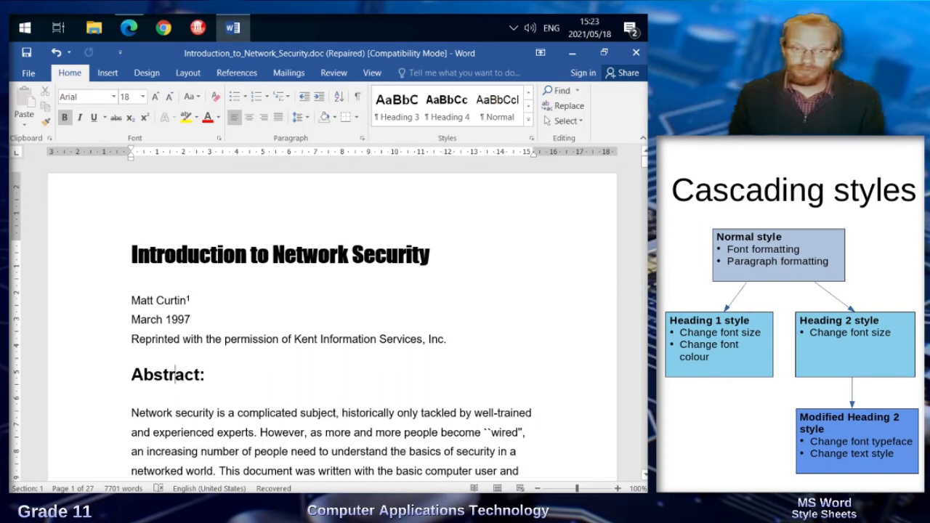
- Check the next exercise on the course page in Edge, then return to Word and enable Keep with next in the Heading 1 style's paragraph settings
{"action": "left_click", "coordinate": [128, 27]}
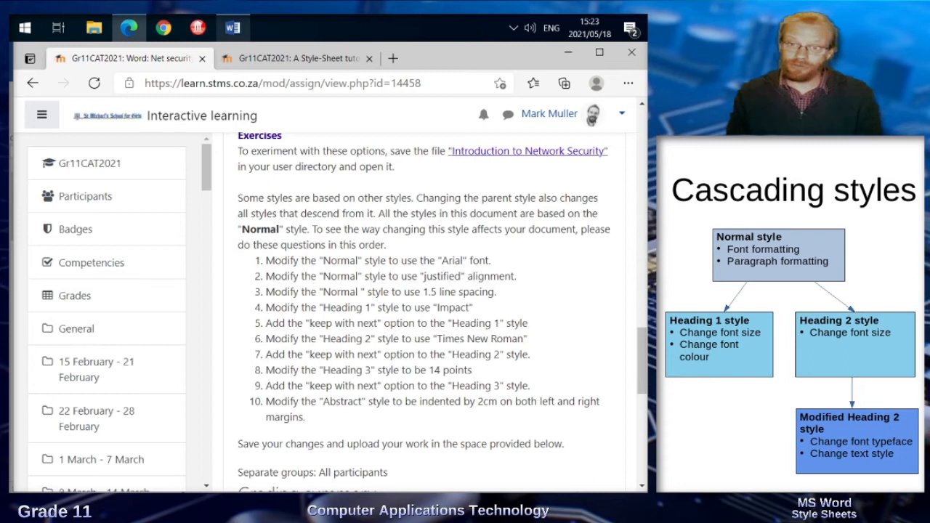
{"action": "left_click", "coordinate": [233, 27]}
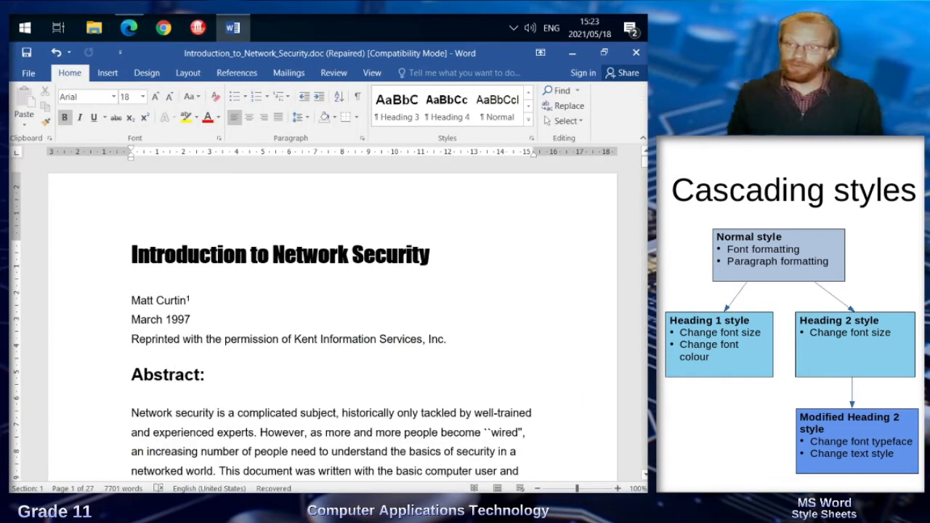
{"action": "left_click", "coordinate": [528, 121]}
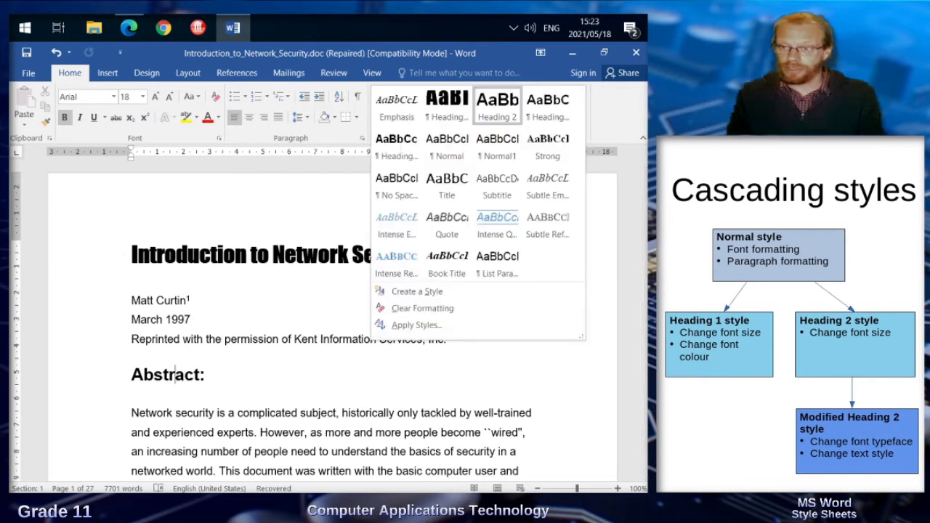
{"action": "right_click", "coordinate": [446, 107]}
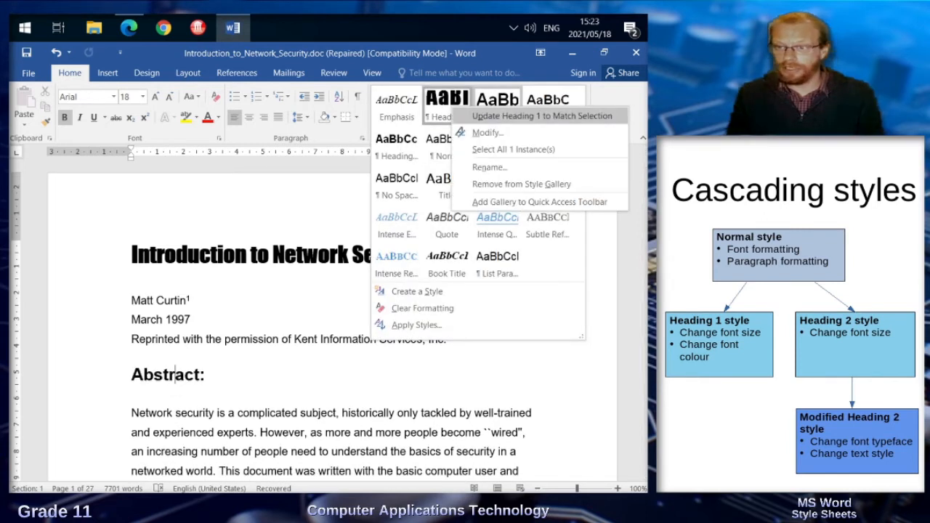
{"action": "left_click", "coordinate": [473, 131]}
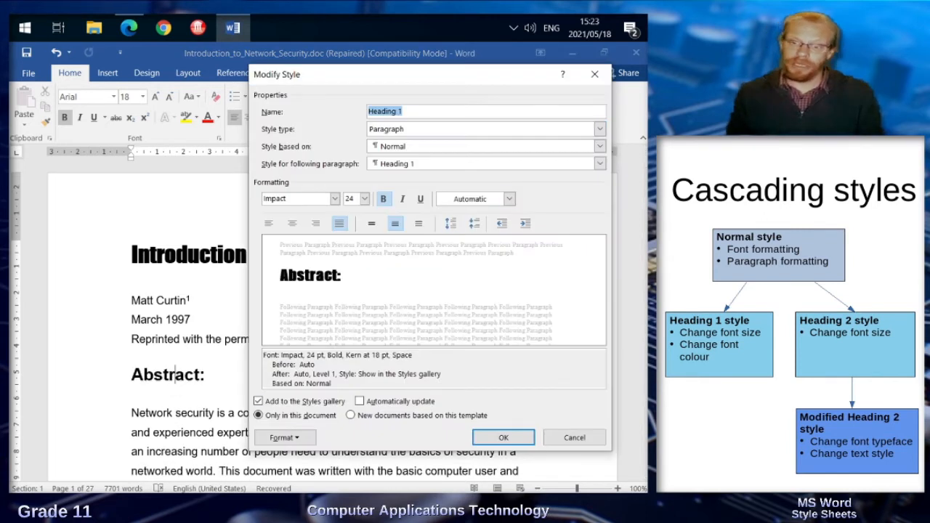
{"action": "left_click", "coordinate": [283, 437]}
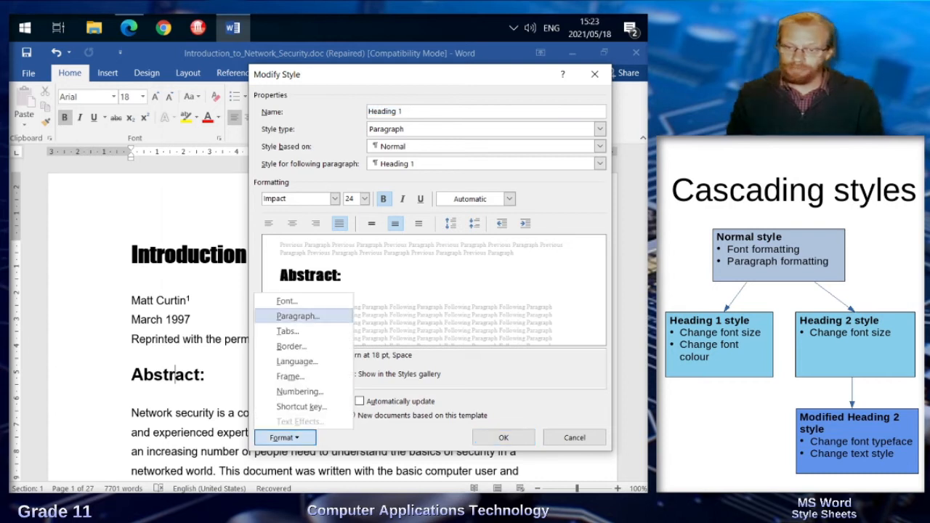
{"action": "left_click", "coordinate": [297, 316]}
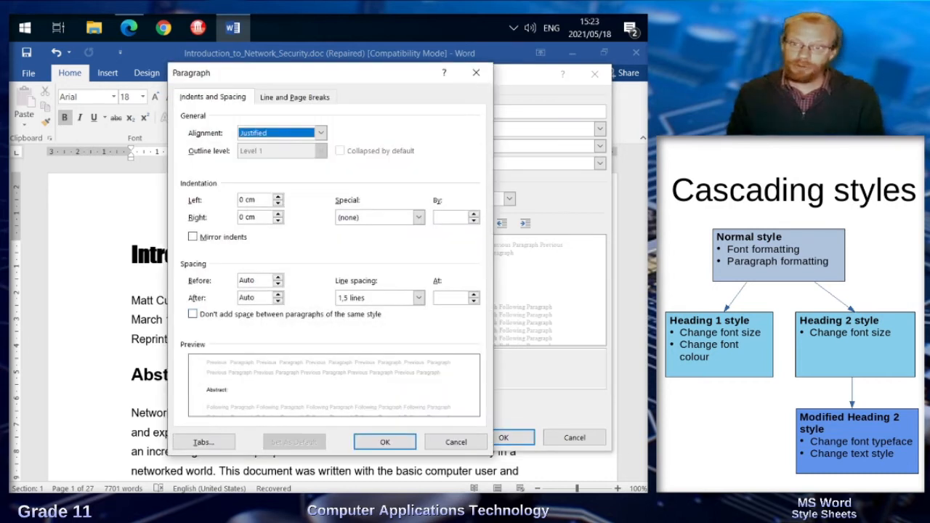
{"action": "left_click", "coordinate": [294, 97]}
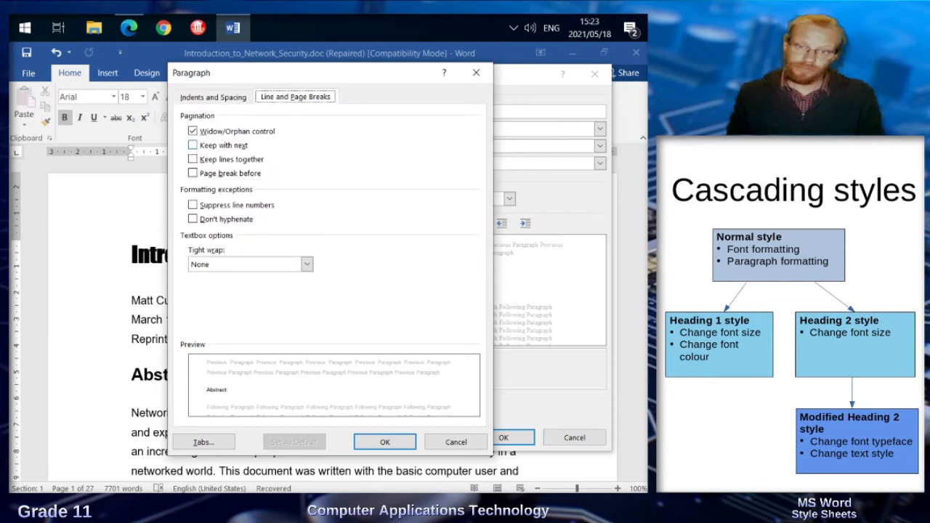
{"action": "left_click", "coordinate": [193, 144]}
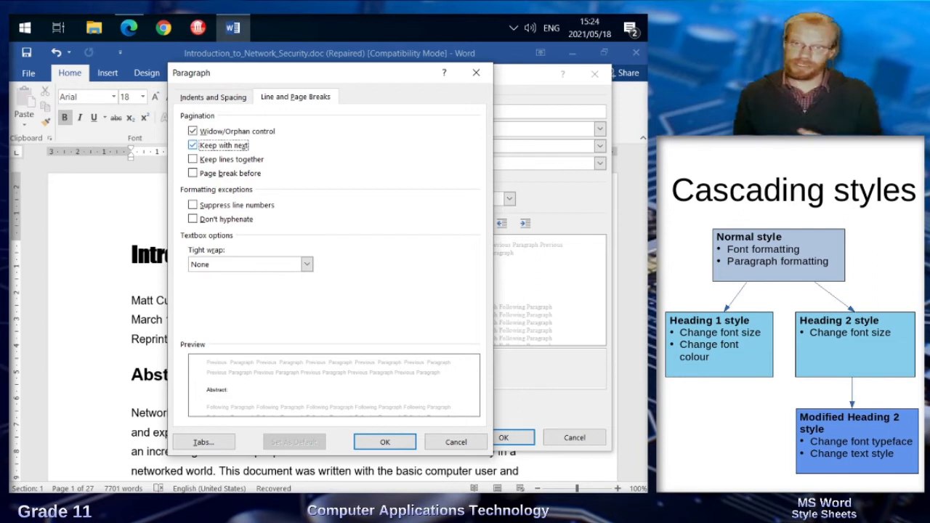
{"action": "left_click", "coordinate": [385, 442]}
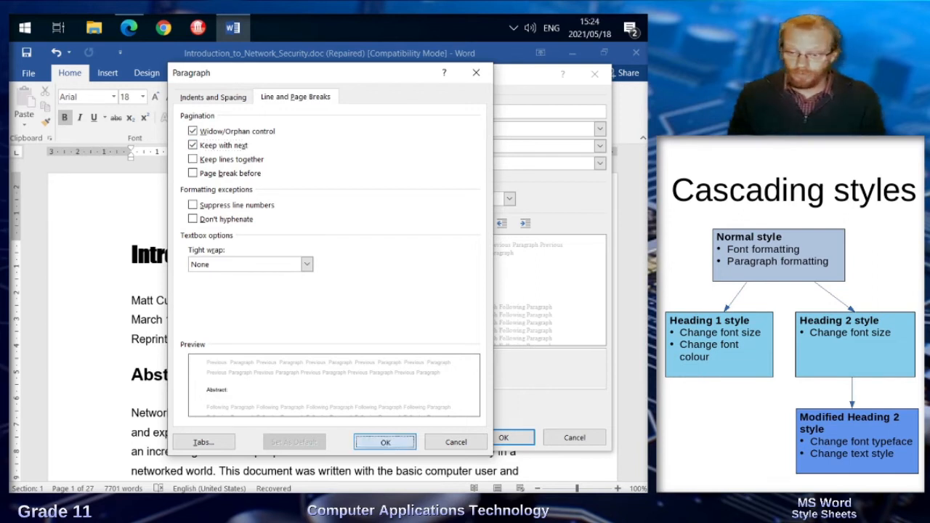
{"action": "key", "text": "Return"}
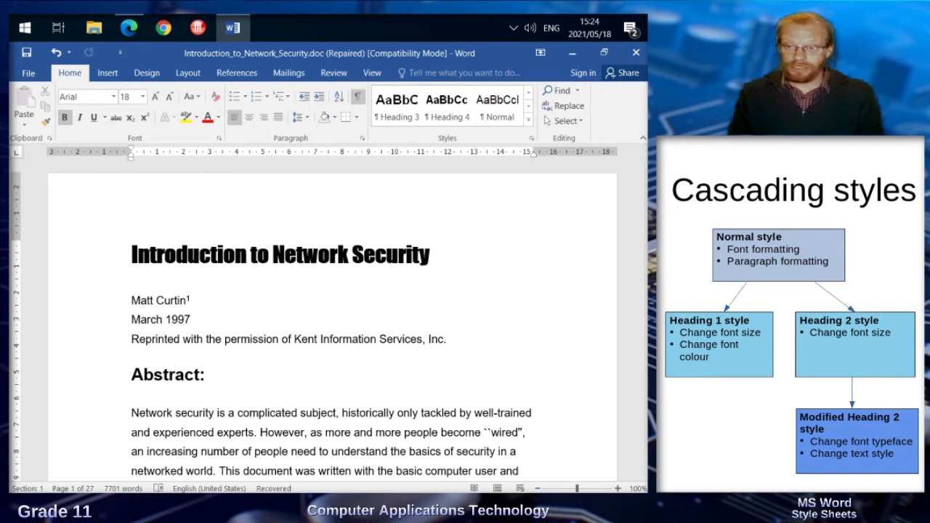
- Inspect the document title at the start of the document with formatting marks shown, and hide the marks again
{"action": "left_click", "coordinate": [357, 96]}
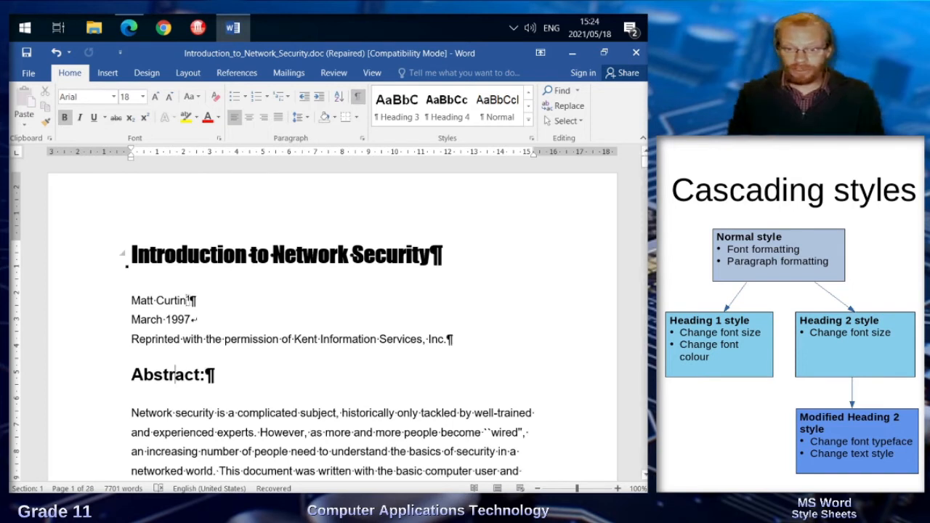
{"action": "key", "text": "ctrl+Home"}
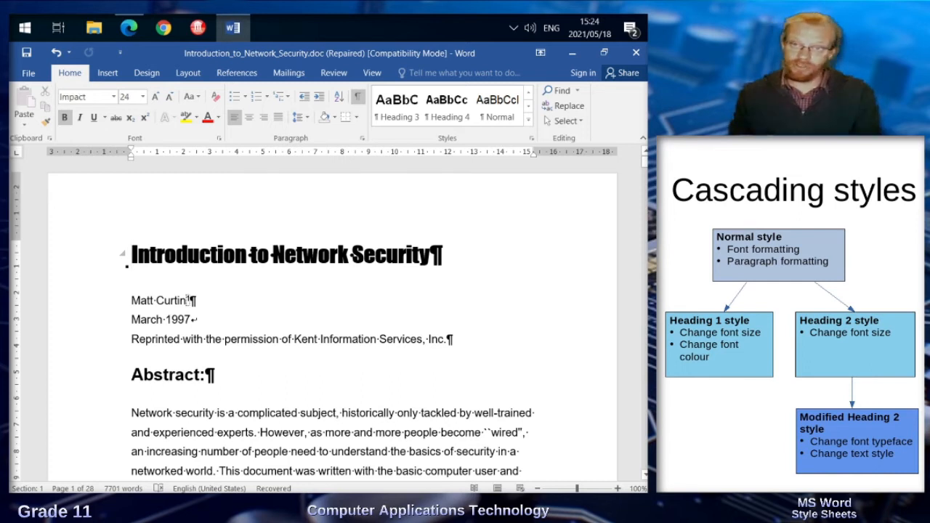
{"action": "key", "text": "ctrl+shift+8"}
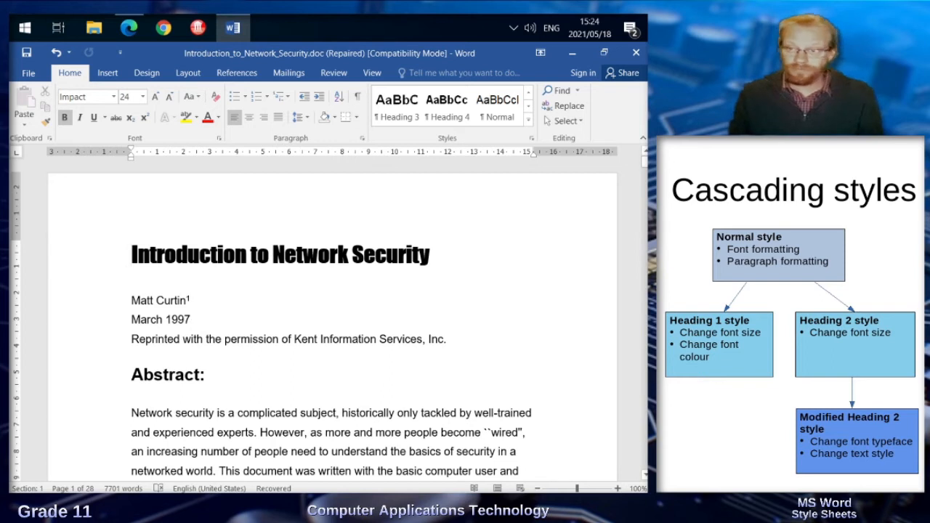
- Switch to Edge and read the two exercises on the Heading 2 style's font and keep-with-next option
{"action": "left_click", "coordinate": [128, 28]}
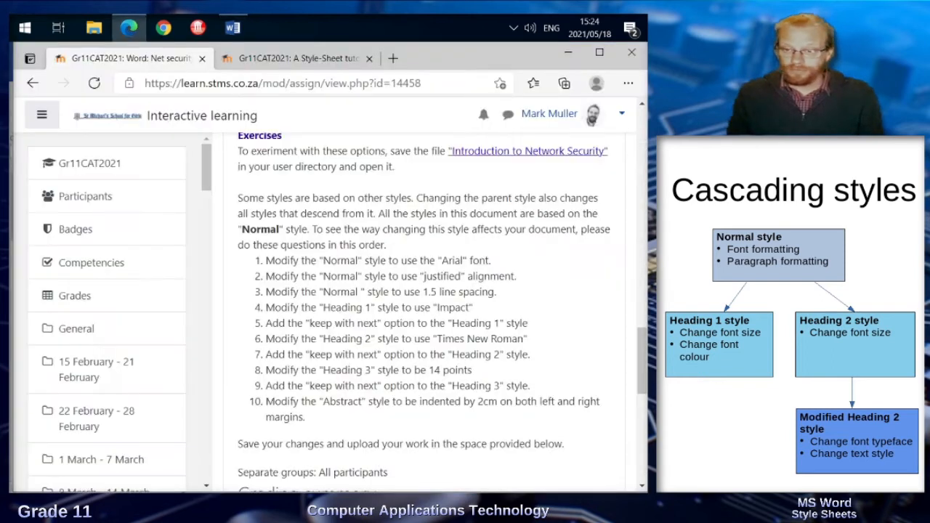
{"action": "left_click_drag", "start_coordinate": [274, 339], "coordinate": [492, 338]}
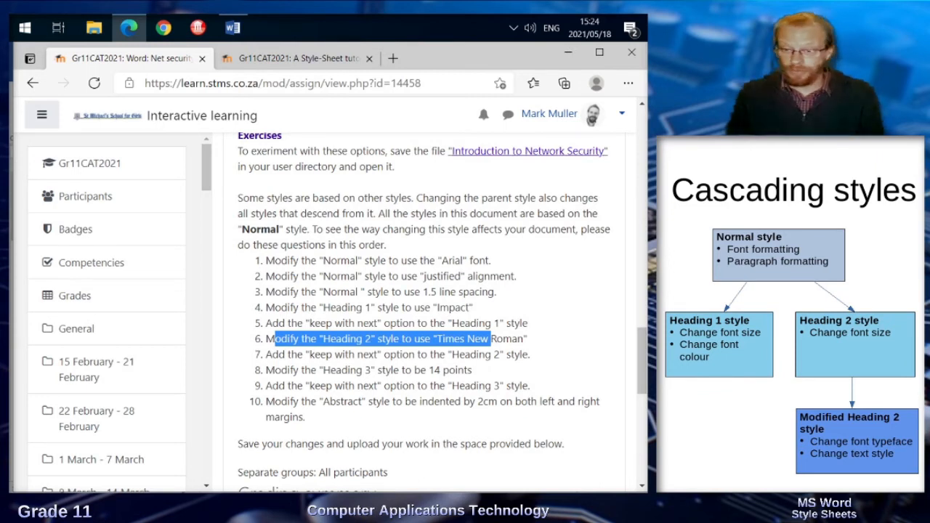
{"action": "left_click_drag", "start_coordinate": [288, 354], "coordinate": [485, 354]}
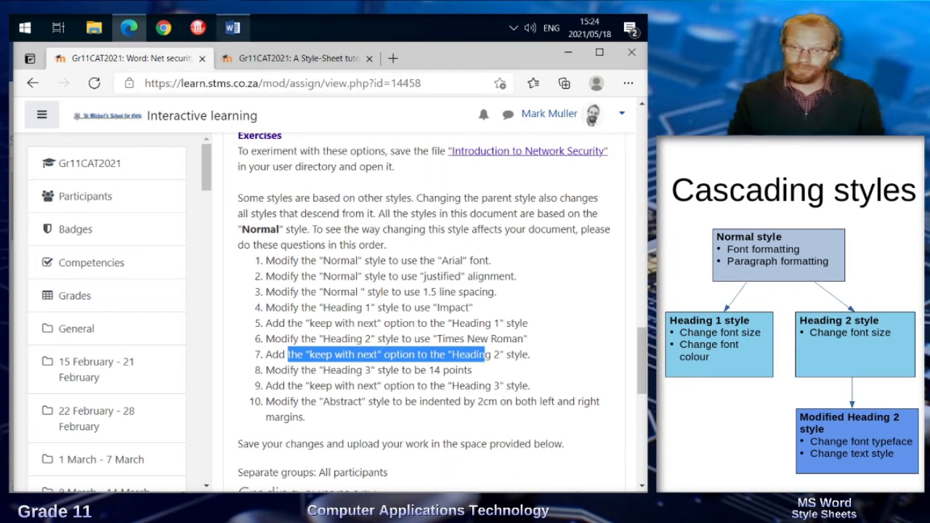
- Switch to Word and examine the page break between the Introduction to Networking heading and the paragraph following it
{"action": "left_click", "coordinate": [232, 28]}
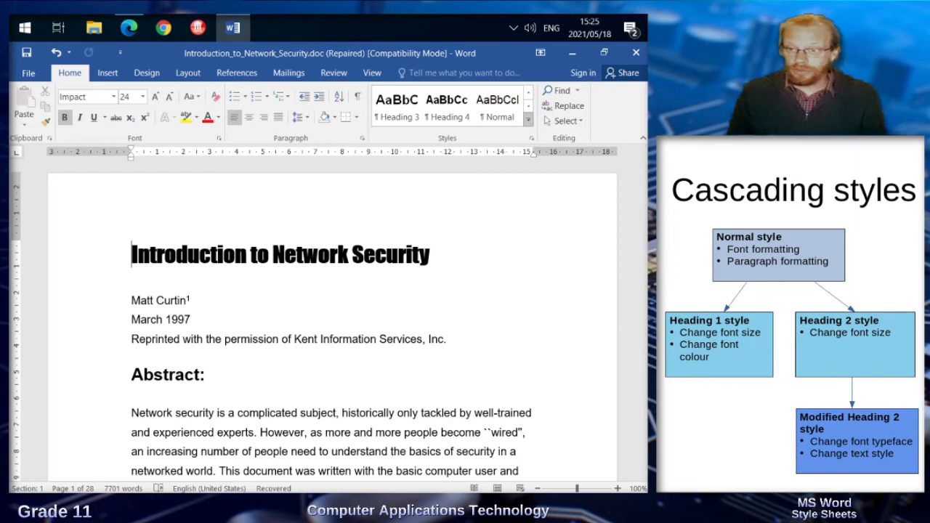
{"action": "scroll", "coordinate": [332, 319], "scroll_direction": "down", "scroll_amount": 5}
{"action": "scroll", "coordinate": [332, 320], "scroll_direction": "down", "scroll_amount": 3}
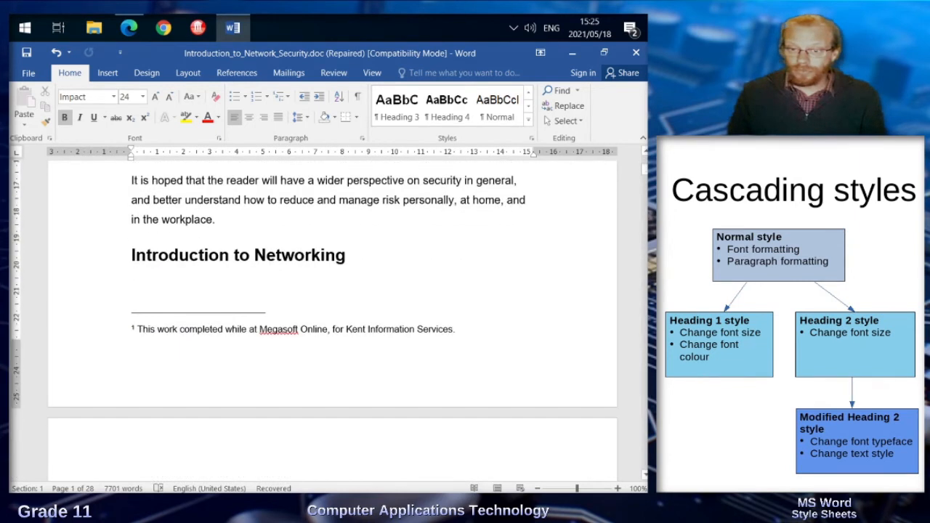
{"action": "left_click", "coordinate": [275, 256]}
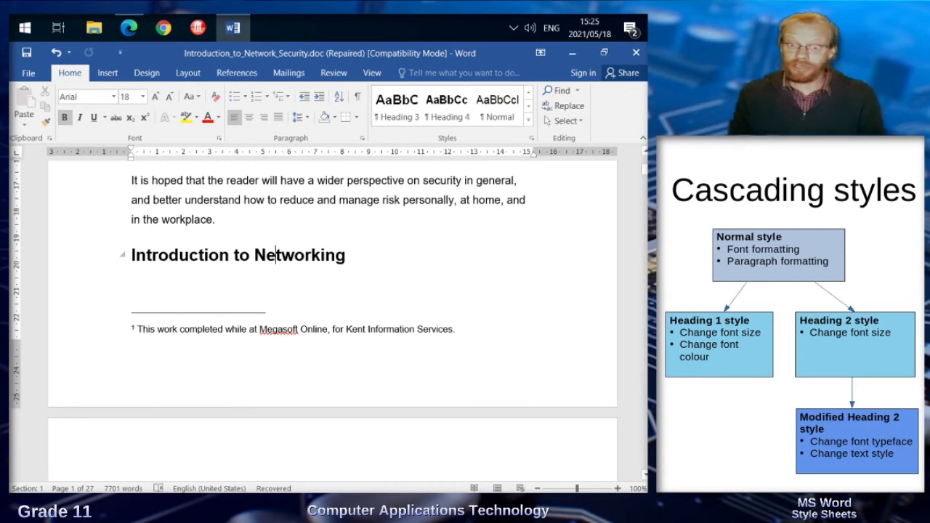
{"action": "scroll", "coordinate": [333, 320], "scroll_direction": "down", "scroll_amount": 4}
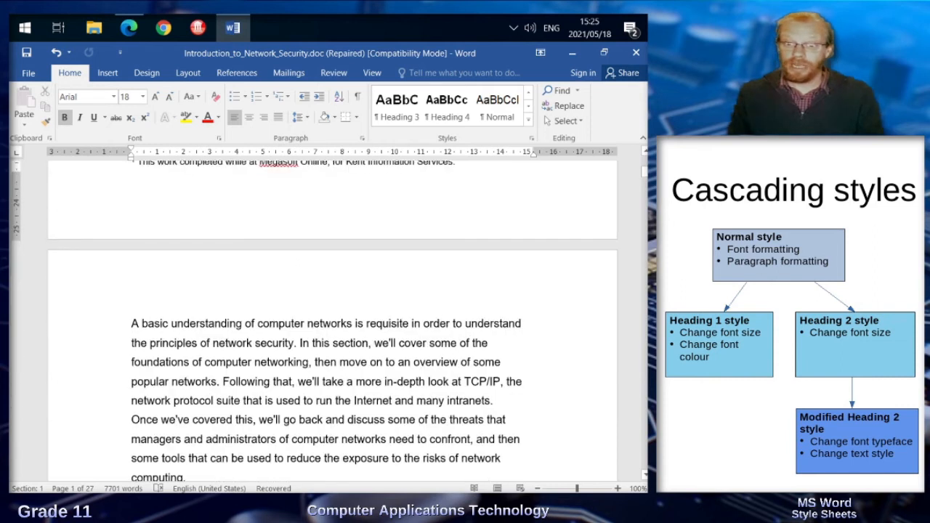
{"action": "scroll", "coordinate": [333, 320], "scroll_direction": "up", "scroll_amount": 4}
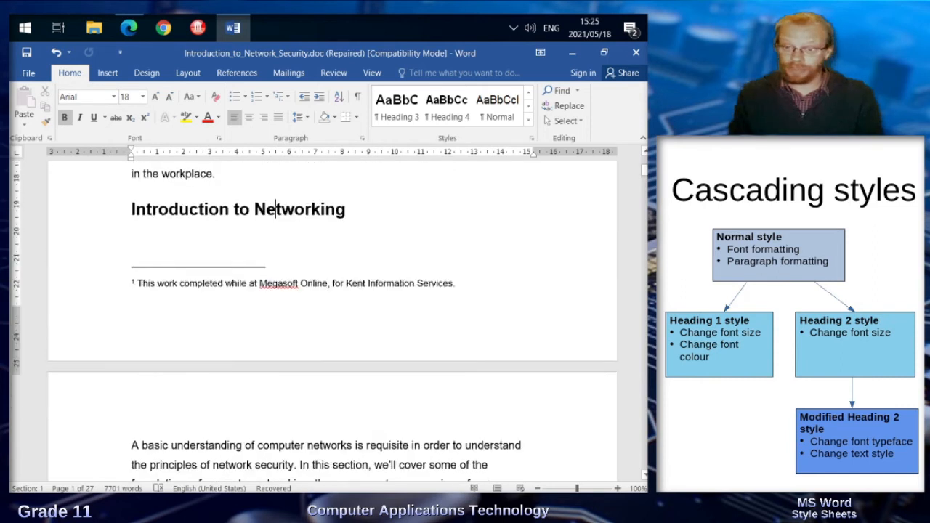
{"action": "triple_click", "coordinate": [274, 254]}
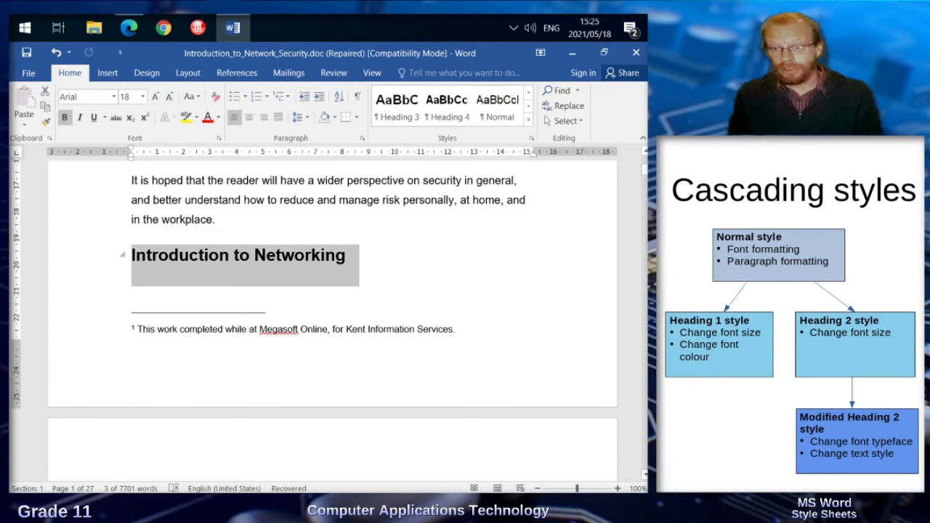
{"action": "key", "text": "End"}
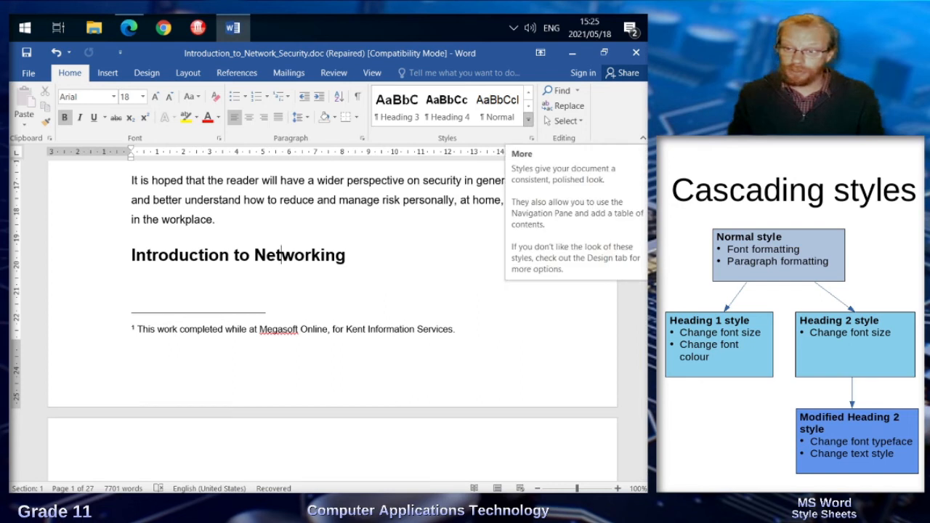
- Open the Heading 2 style for modification and set its font to Times New Roman
{"action": "left_click", "coordinate": [529, 118]}
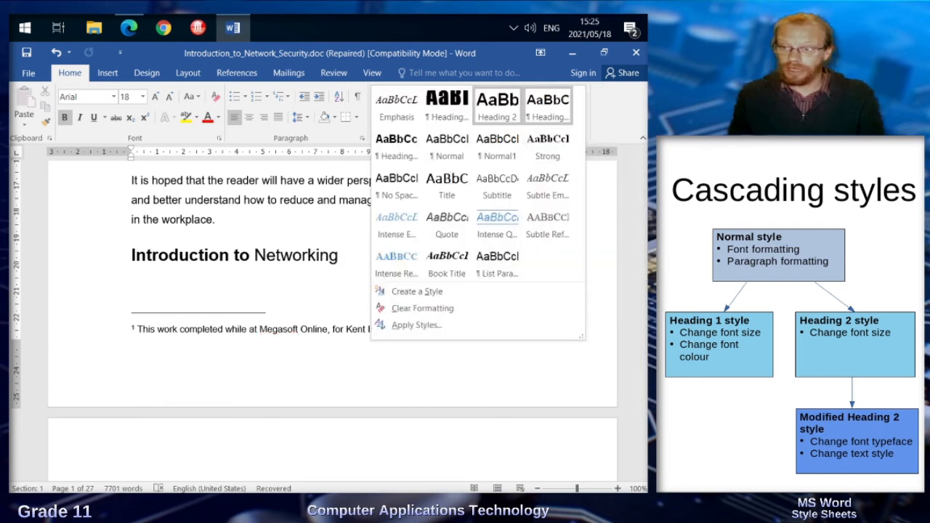
{"action": "right_click", "coordinate": [489, 109]}
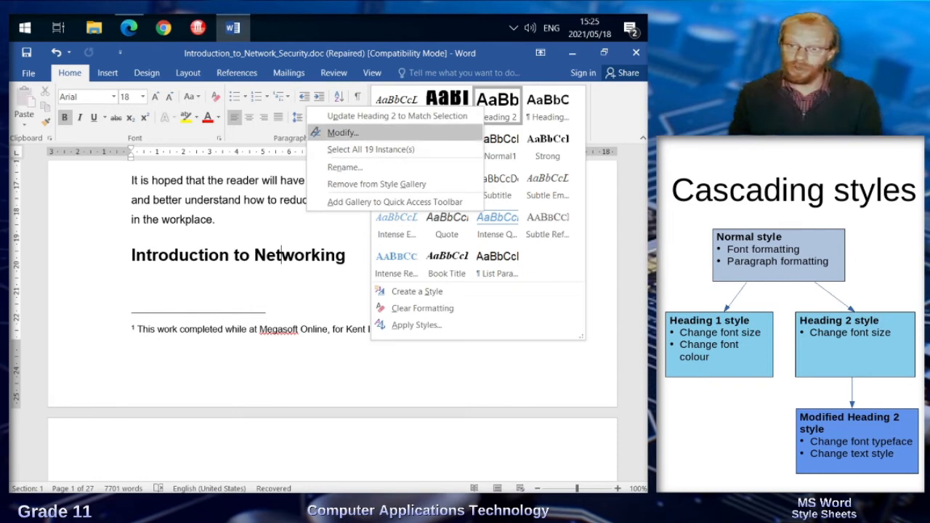
{"action": "left_click", "coordinate": [342, 132]}
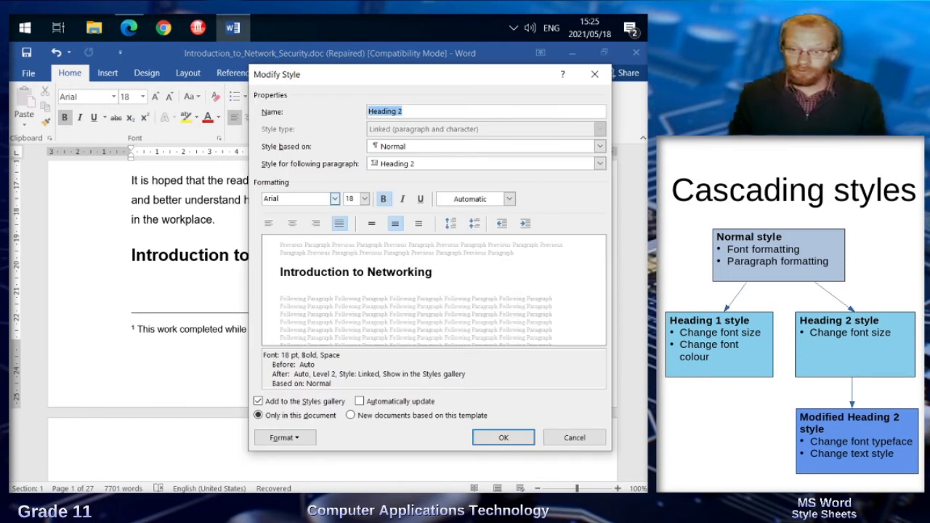
{"action": "left_click", "coordinate": [334, 198]}
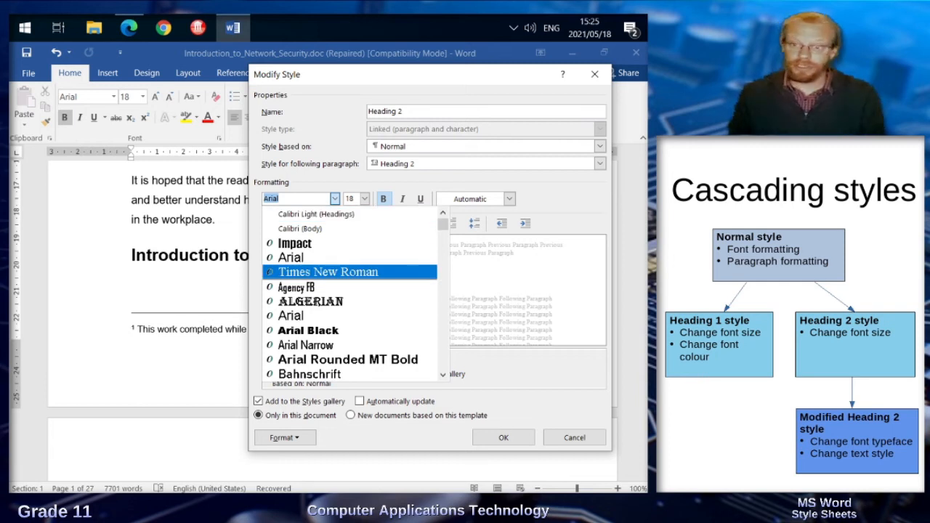
{"action": "key", "text": "Return"}
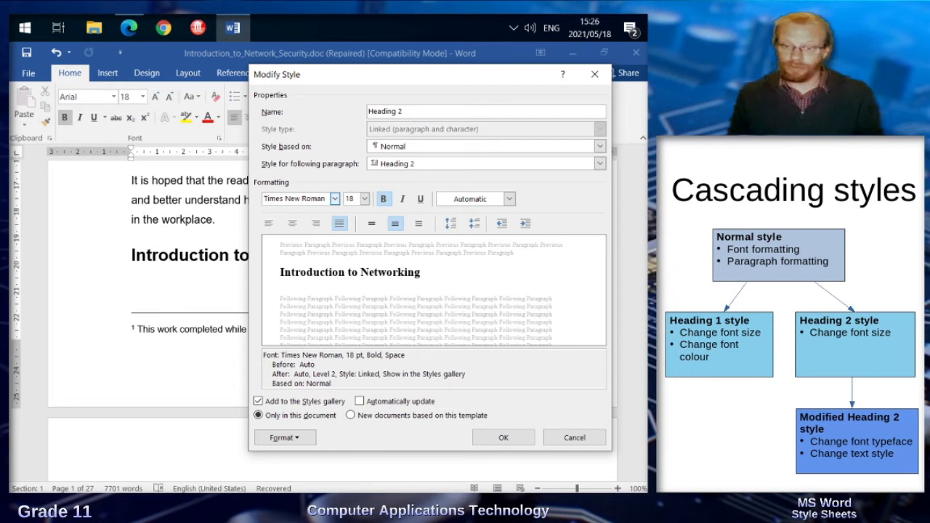
- Enable Keep with next in the Heading 2 style's paragraph settings and apply the style changes to the document
{"action": "left_click", "coordinate": [285, 437]}
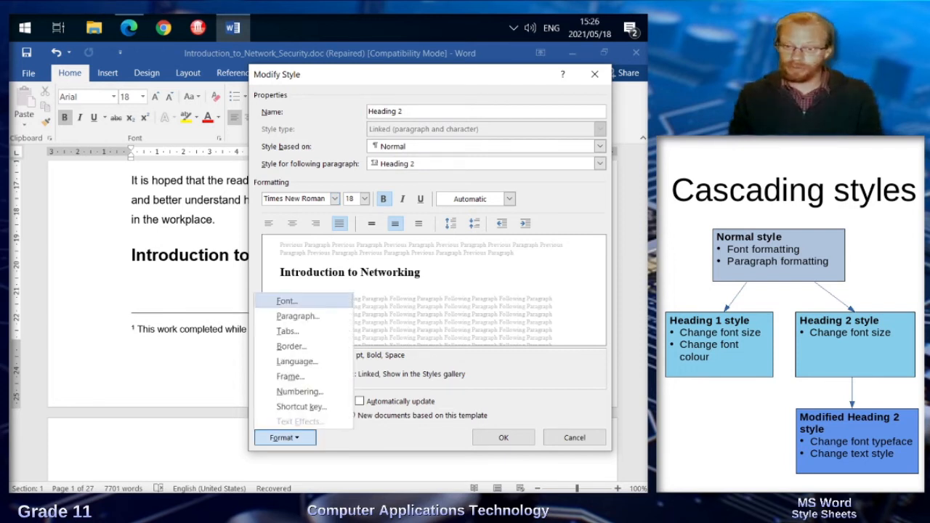
{"action": "left_click", "coordinate": [298, 315]}
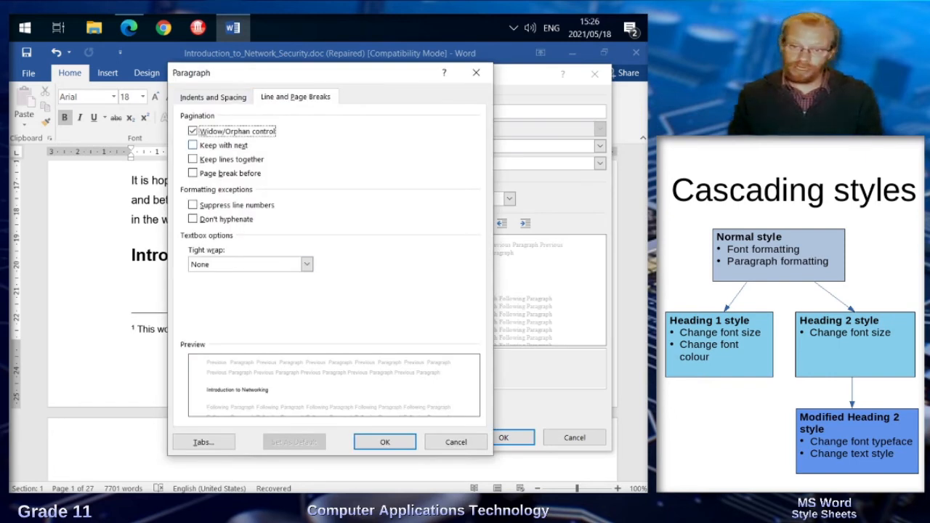
{"action": "left_click", "coordinate": [194, 145]}
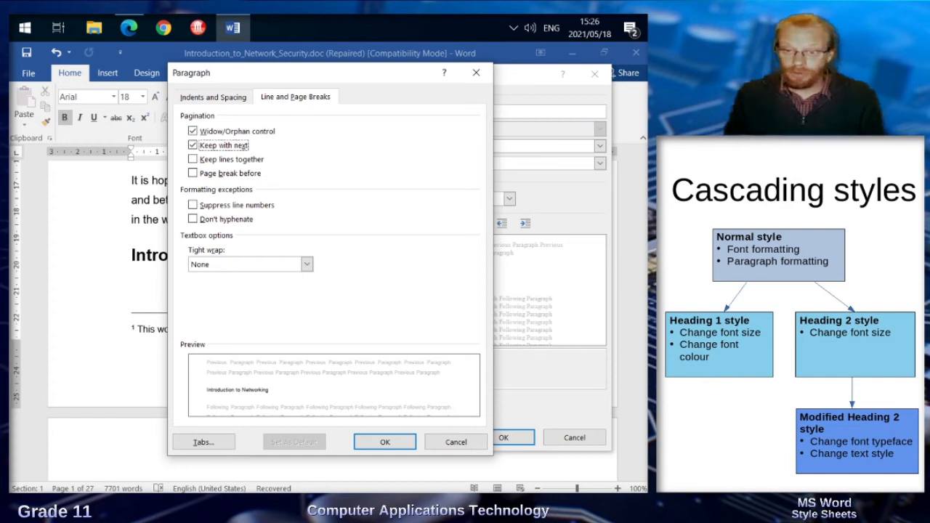
{"action": "left_click", "coordinate": [384, 442]}
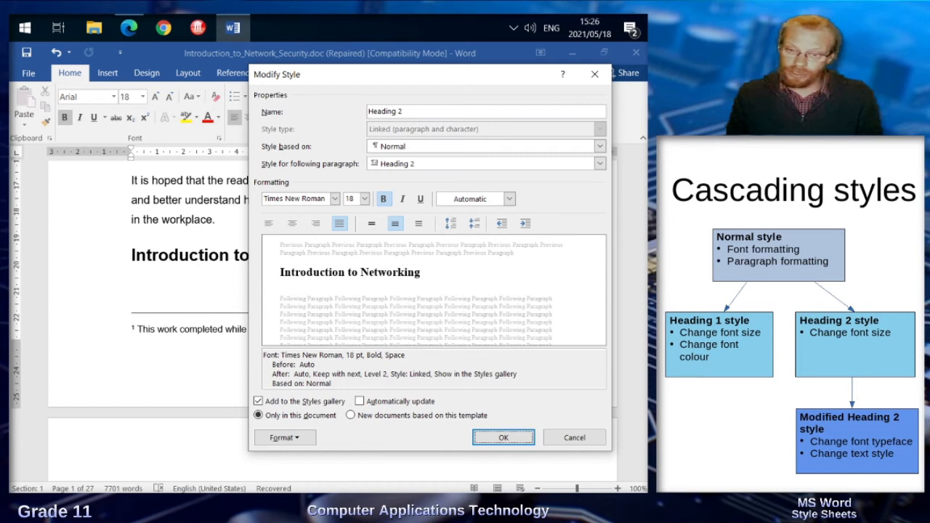
{"action": "mouse_move", "coordinate": [407, 74]}
{"action": "left_mouse_down"}
{"action": "mouse_move", "coordinate": [584, 97]}
{"action": "mouse_move", "coordinate": [421, 71]}
{"action": "left_mouse_up"}
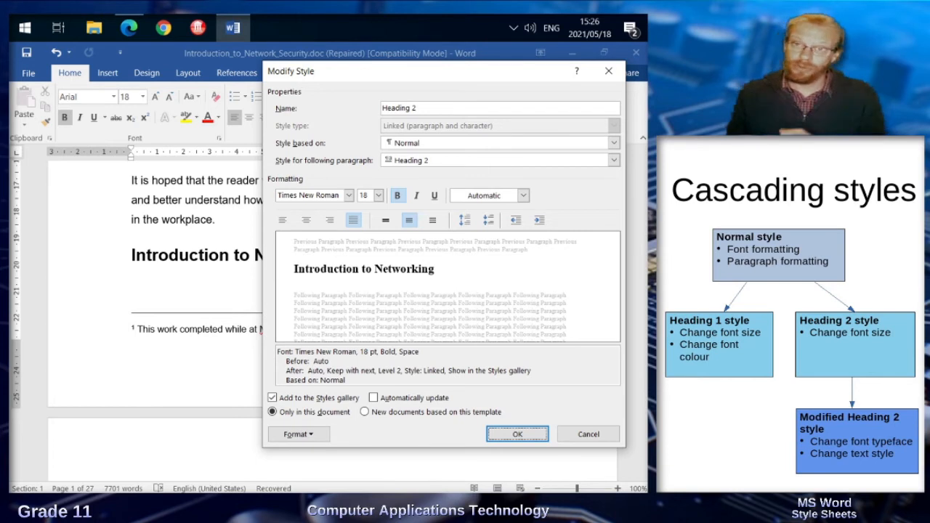
{"action": "left_click", "coordinate": [518, 434]}
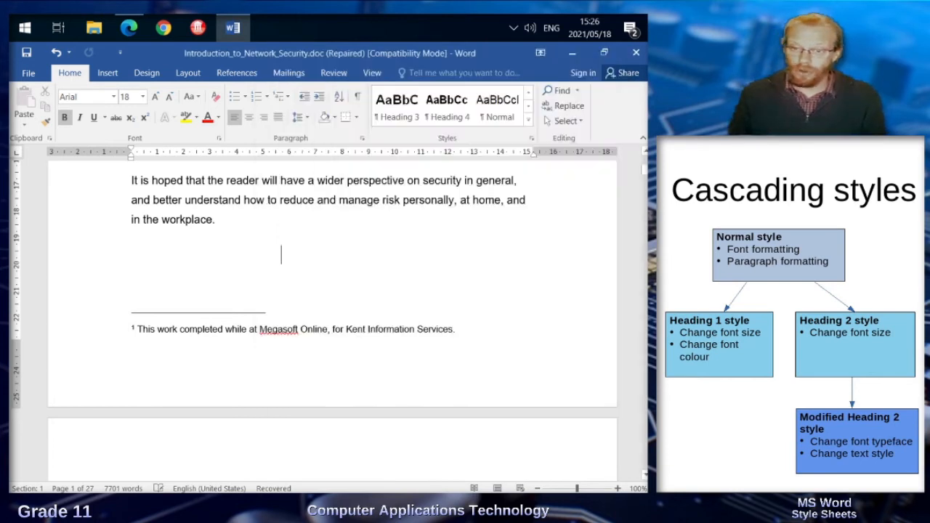
- Select all instances of the Heading 2 style and examine how these headings sit with their following paragraphs
{"action": "scroll", "coordinate": [273, 436], "scroll_direction": "down", "scroll_amount": 3}
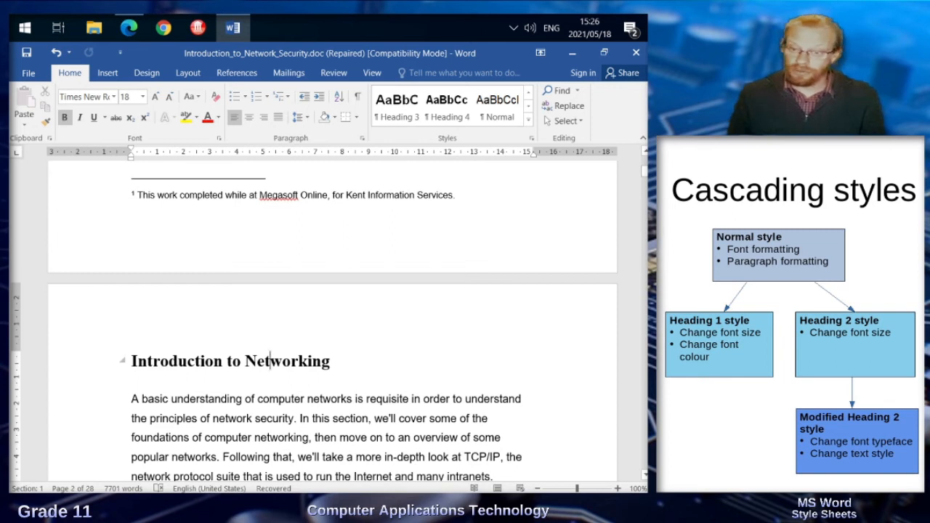
{"action": "left_click", "coordinate": [335, 361]}
{"action": "left_click_drag", "start_coordinate": [334, 361], "coordinate": [131, 361]}
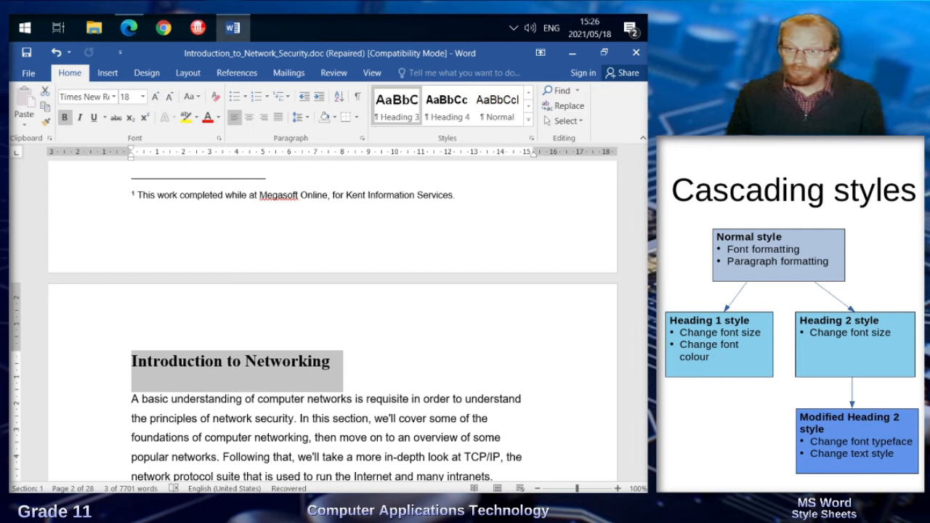
{"action": "left_click", "coordinate": [529, 120]}
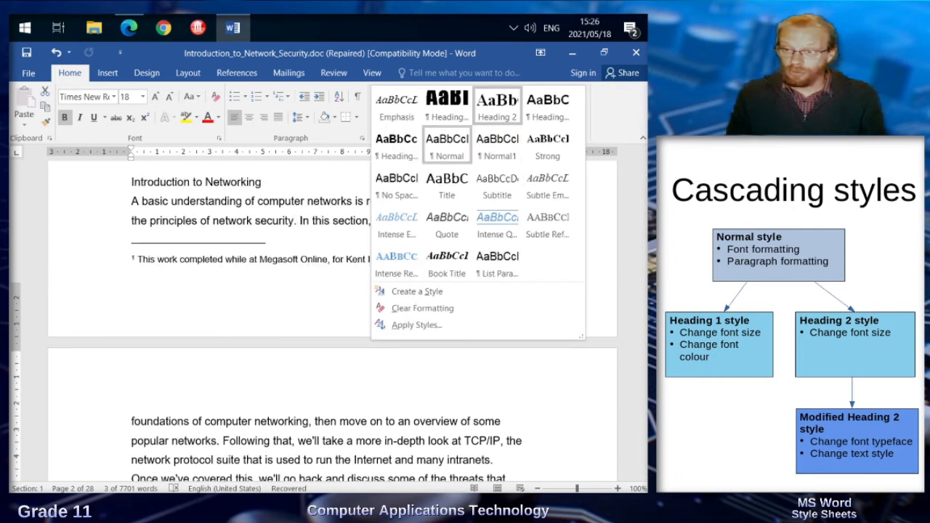
{"action": "right_click", "coordinate": [497, 107]}
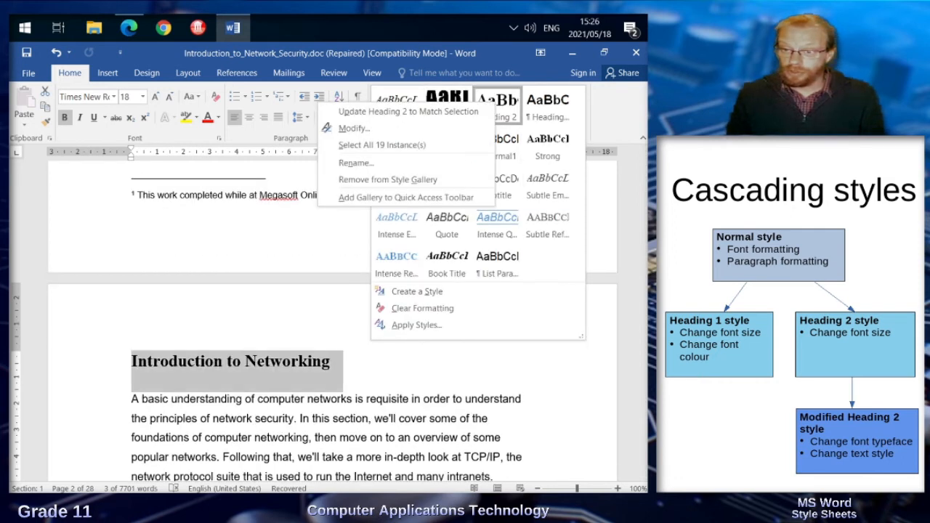
{"action": "left_click", "coordinate": [381, 145]}
{"action": "scroll", "coordinate": [327, 320], "scroll_direction": "down", "scroll_amount": 5}
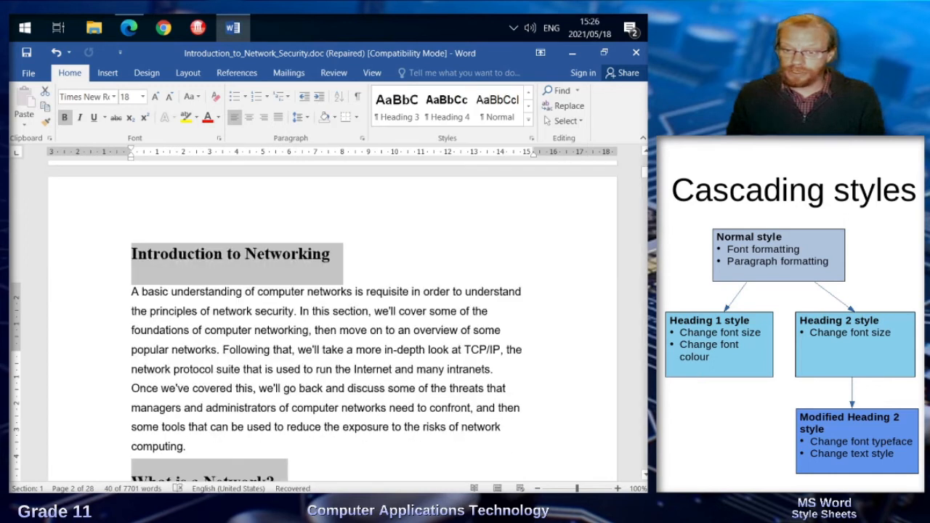
{"action": "scroll", "coordinate": [327, 320], "scroll_direction": "down", "scroll_amount": 5}
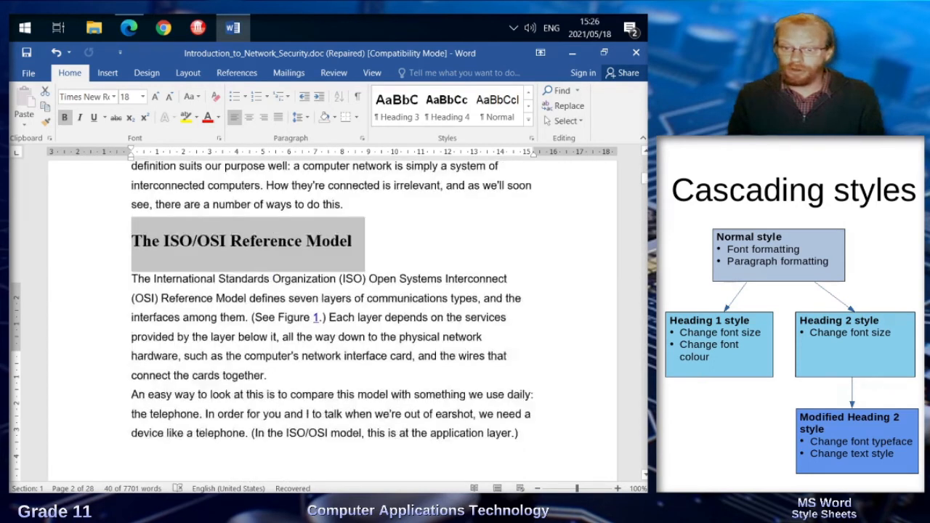
{"action": "scroll", "coordinate": [333, 321], "scroll_direction": "down", "scroll_amount": 10}
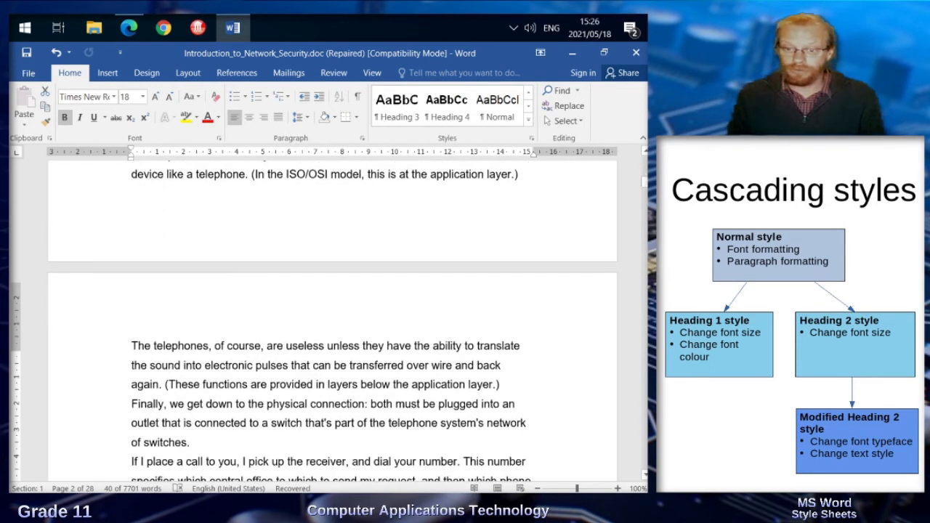
{"action": "scroll", "coordinate": [333, 321], "scroll_direction": "down", "scroll_amount": 6}
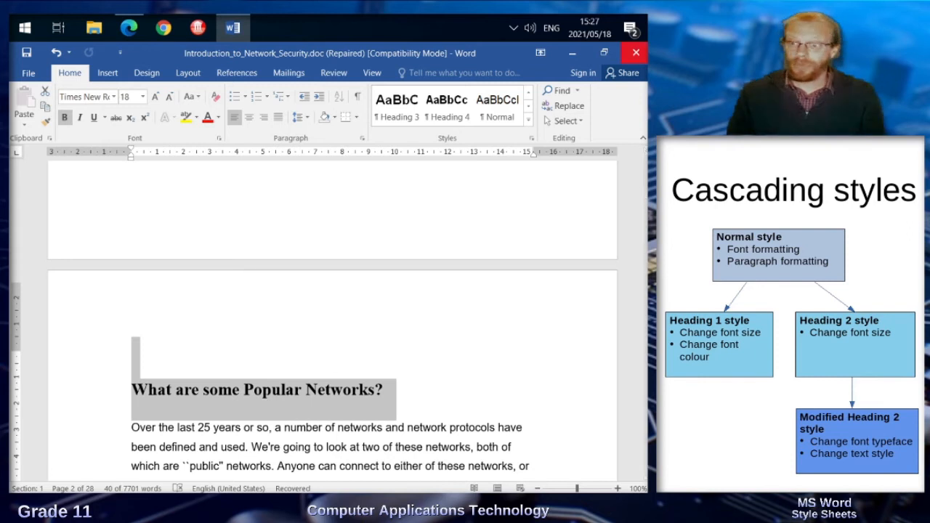
- Select all instances of the Heading 3 style to see which headings use it, and clear the selection
{"action": "right_click", "coordinate": [399, 109]}
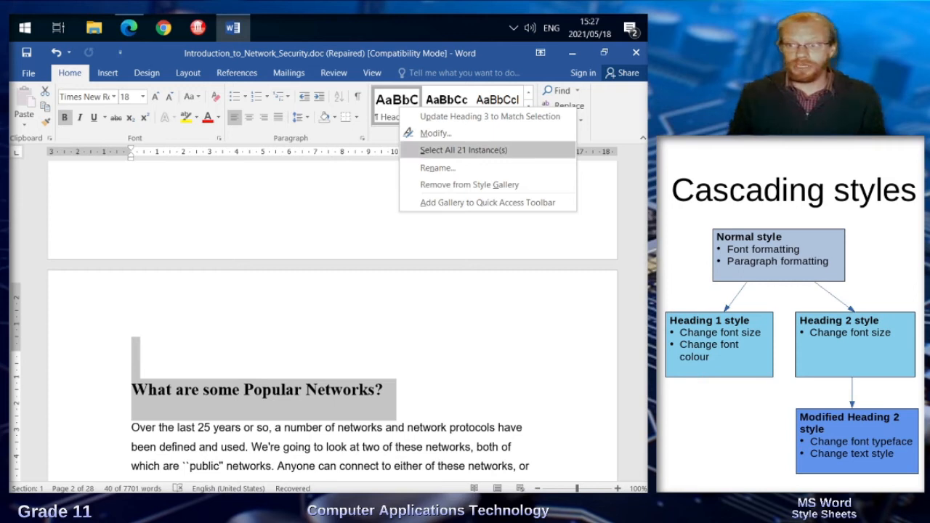
{"action": "left_click", "coordinate": [463, 149]}
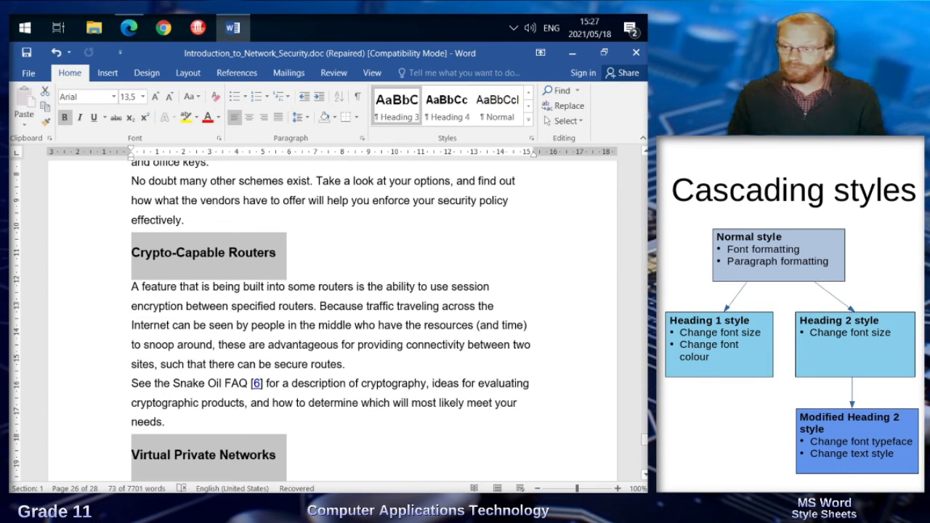
{"action": "left_click", "coordinate": [191, 319]}
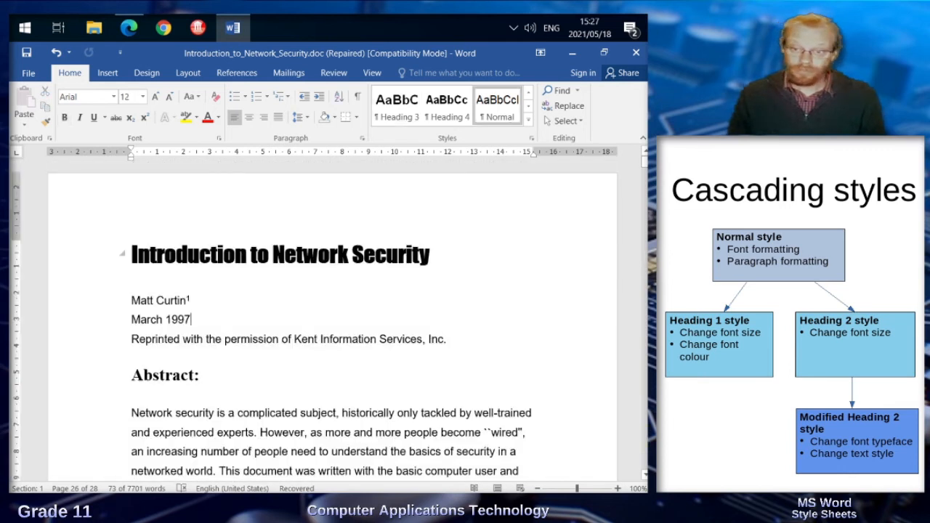
- Switch to Edge to read the exercises on the Heading 3 style's size and keep-with-next option, and return to the Word document
{"action": "left_click", "coordinate": [128, 27]}
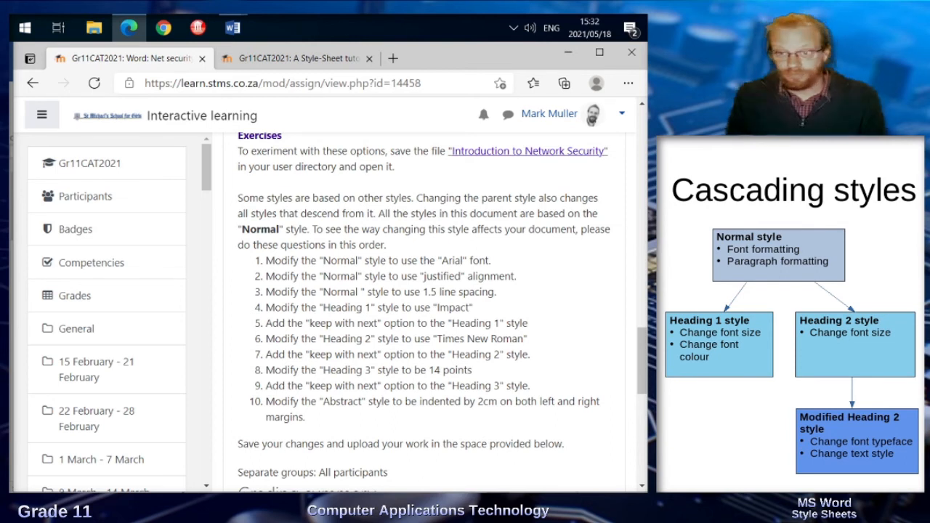
{"action": "mouse_move", "coordinate": [232, 27]}
{"action": "left_click", "coordinate": [306, 95]}
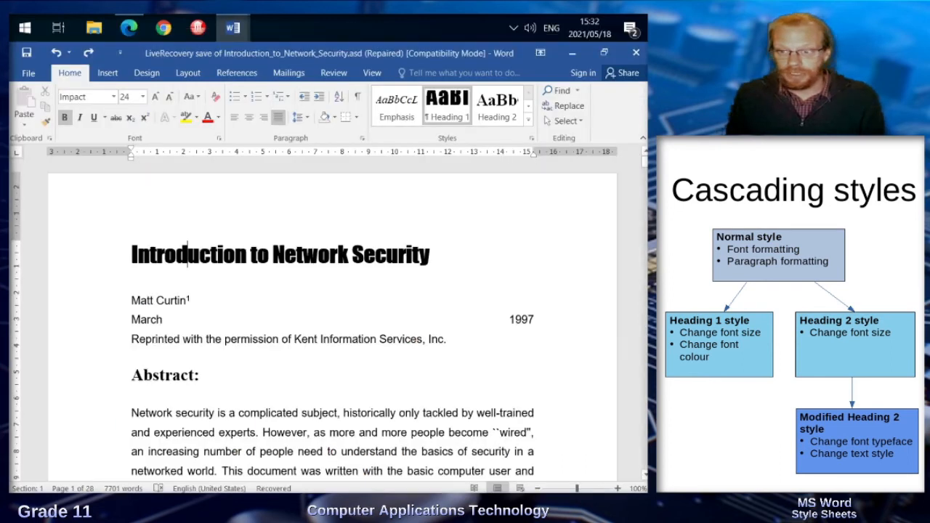
- Open the Heading 3 style for modification and set its font size to 14 points
{"action": "key", "text": "alt+h"}
{"action": "key", "text": "l"}
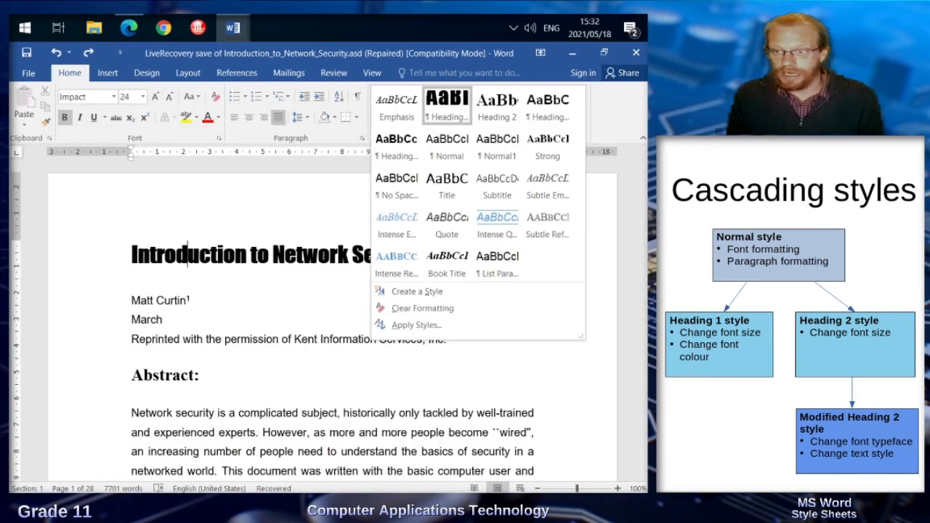
{"action": "right_click", "coordinate": [544, 105]}
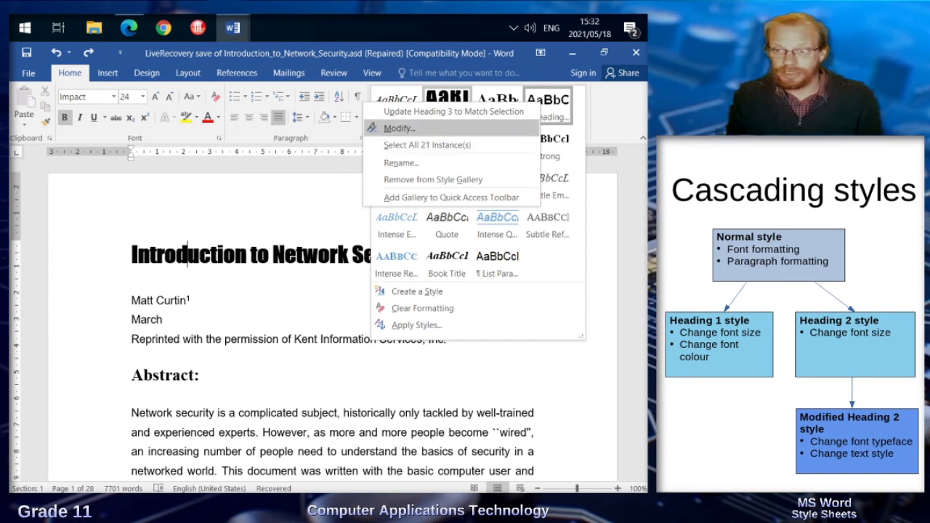
{"action": "left_click", "coordinate": [398, 128]}
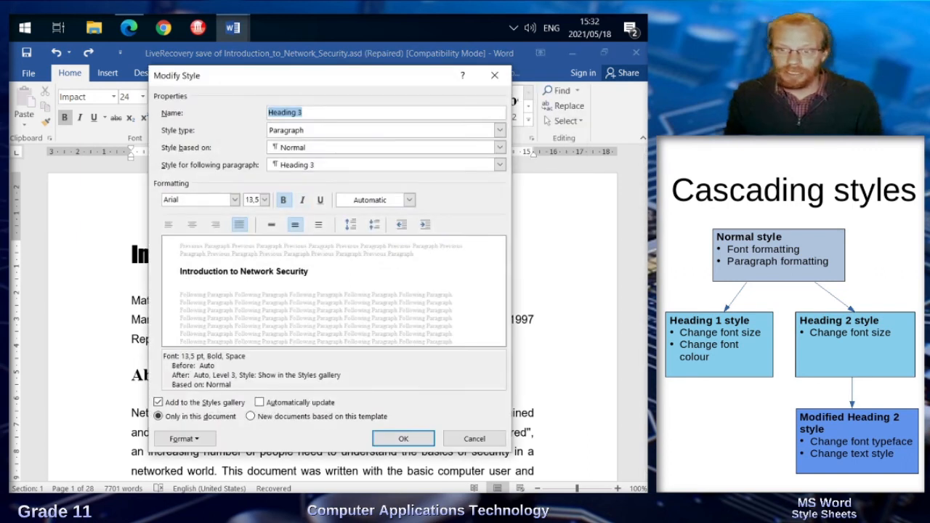
{"action": "left_click", "coordinate": [265, 200]}
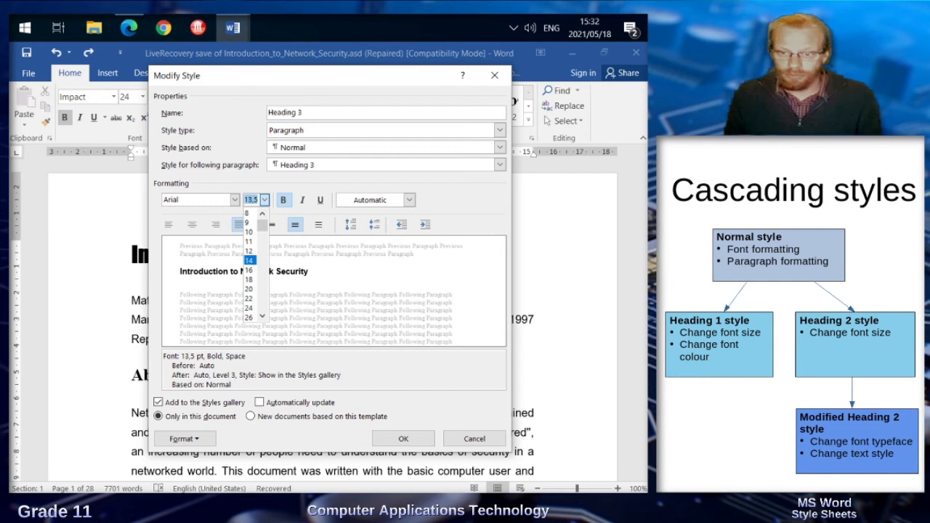
{"action": "left_click", "coordinate": [249, 260]}
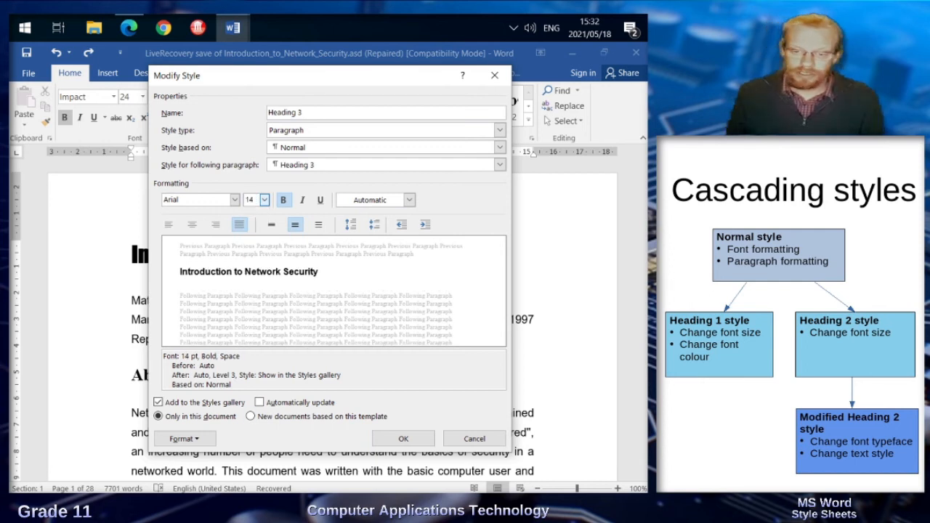
- Enable Keep with next in the Heading 3 style's paragraph settings and apply the style changes to the document
{"action": "left_click", "coordinate": [183, 438]}
{"action": "left_click", "coordinate": [196, 315]}
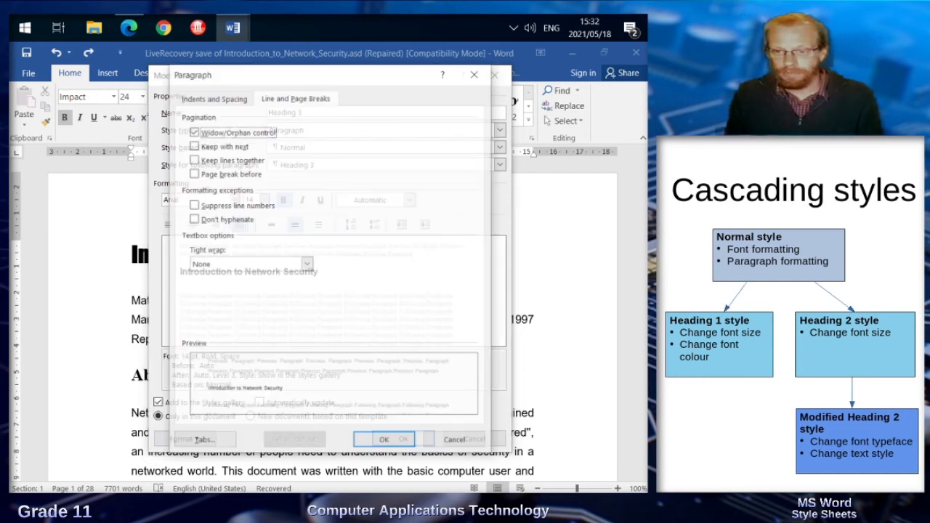
{"action": "left_click", "coordinate": [193, 145]}
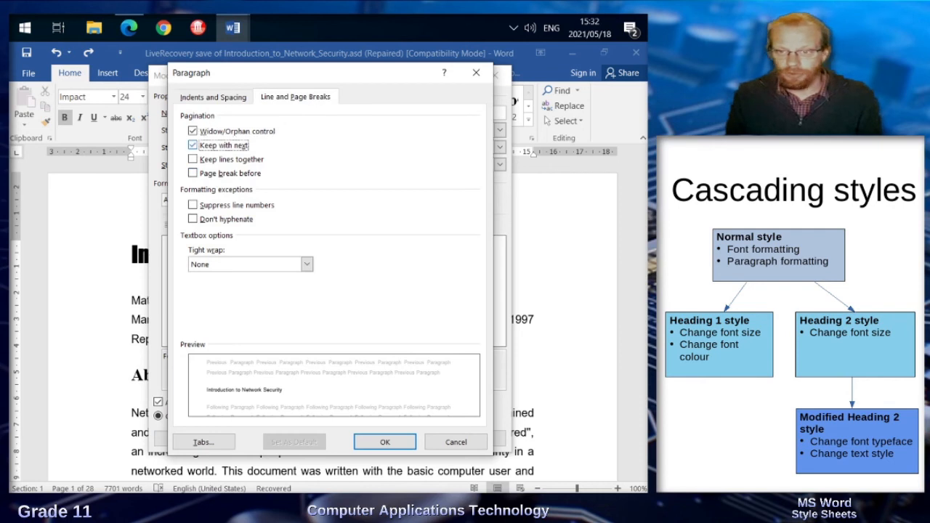
{"action": "left_click", "coordinate": [384, 442]}
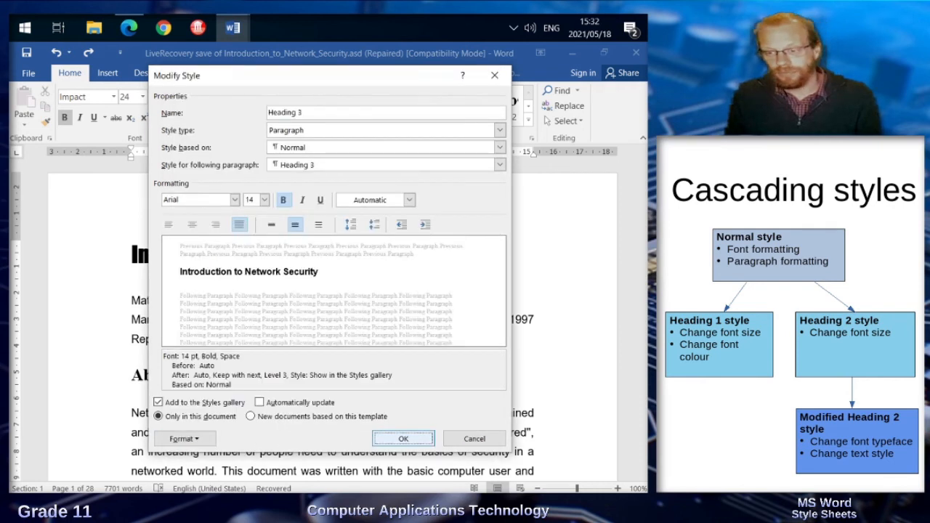
{"action": "key", "text": "Return"}
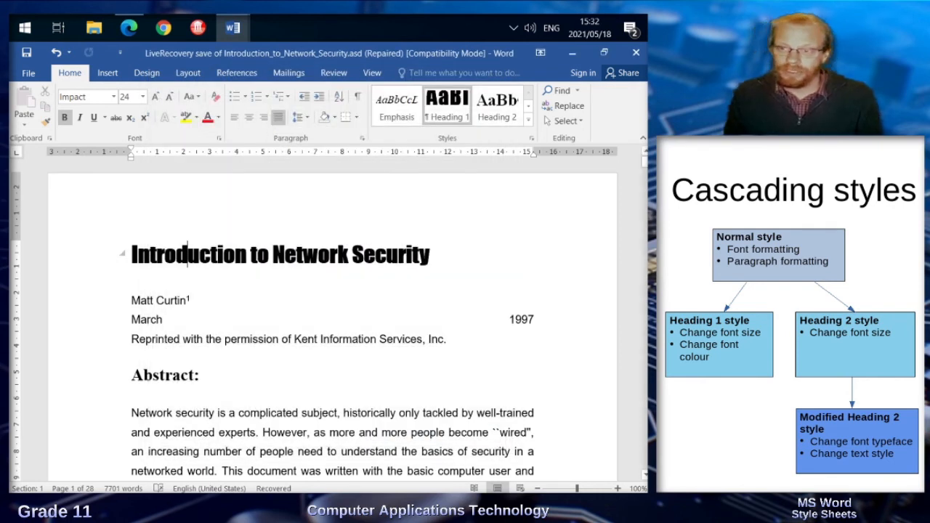
- Select all headings using the modified Heading 3 style to check their formatting, and deselect them
{"action": "left_click", "coordinate": [528, 119]}
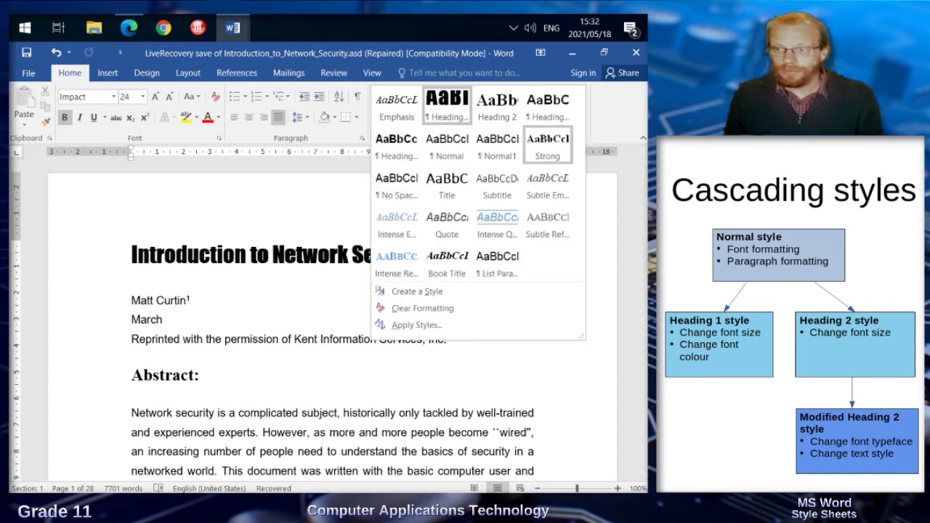
{"action": "right_click", "coordinate": [552, 109]}
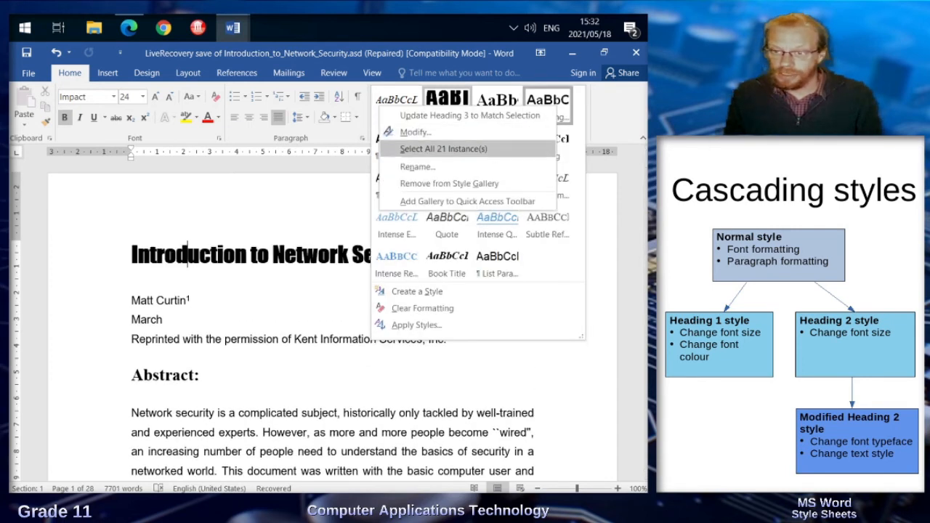
{"action": "left_click", "coordinate": [443, 149]}
{"action": "left_click", "coordinate": [346, 324]}
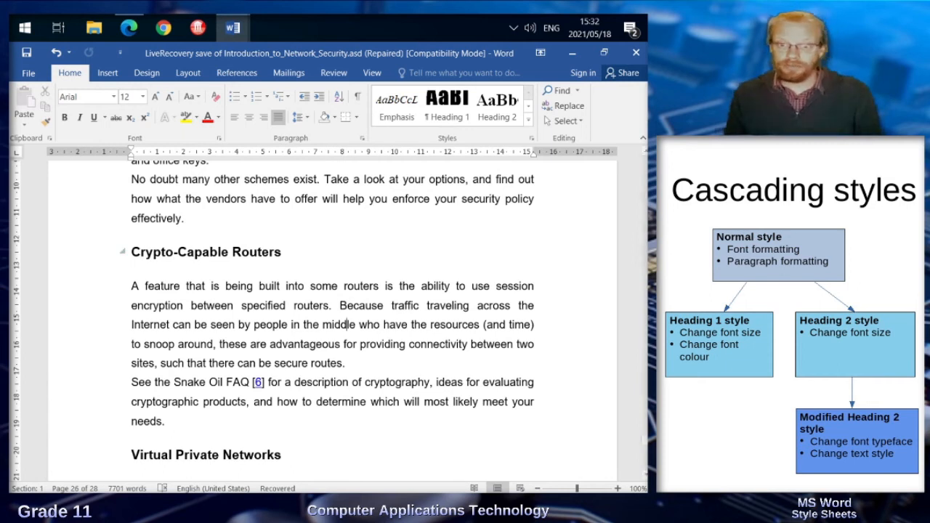
- Select the text below Crypto-Capable Routers, collapse this section and the Virtual Private Networks section, and expand both again
{"action": "left_click_drag", "start_coordinate": [131, 286], "coordinate": [169, 421]}
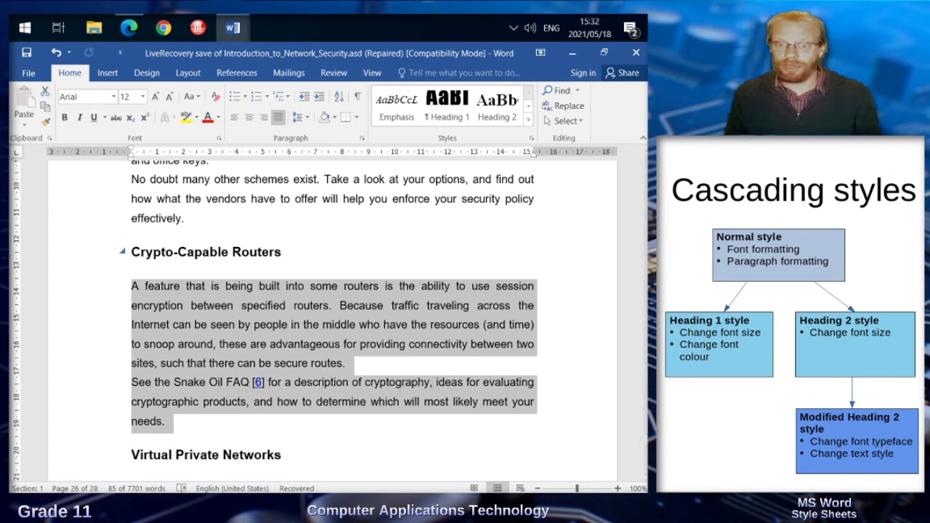
{"action": "left_click", "coordinate": [122, 252]}
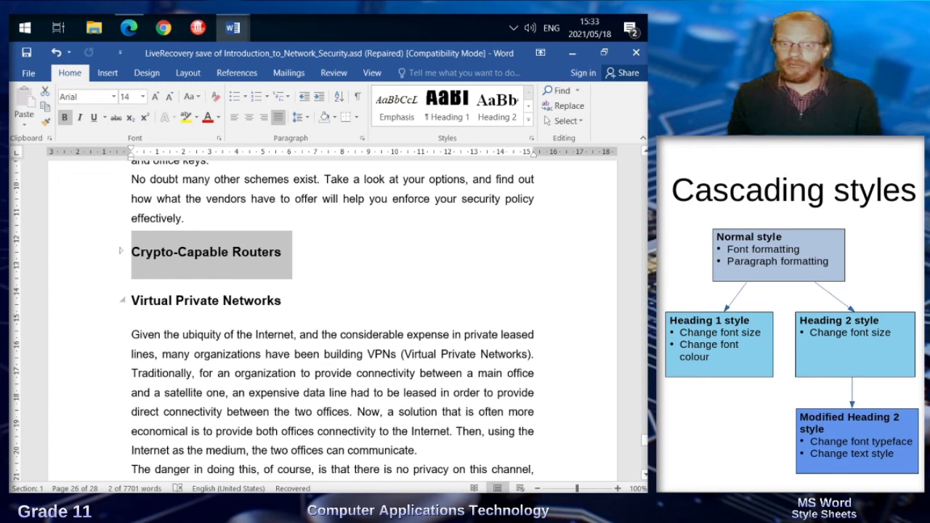
{"action": "left_click", "coordinate": [122, 299]}
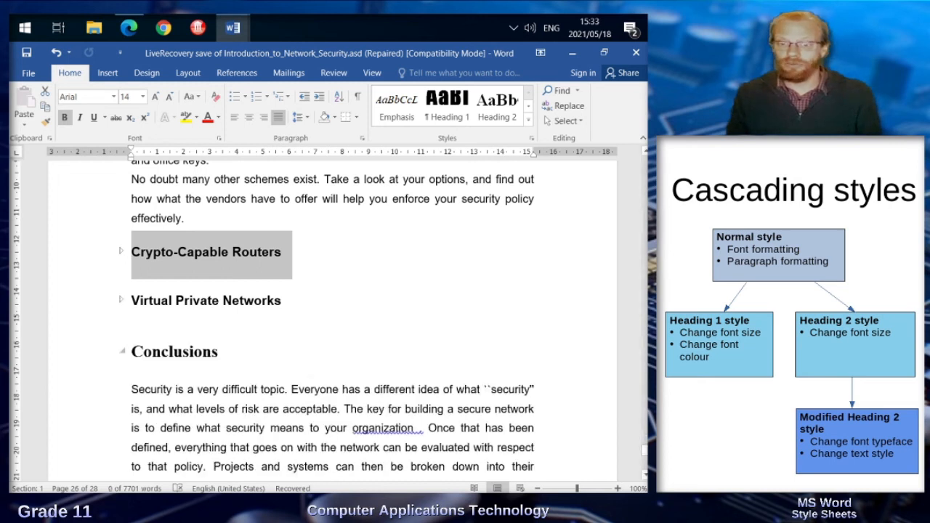
{"action": "left_click", "coordinate": [121, 301]}
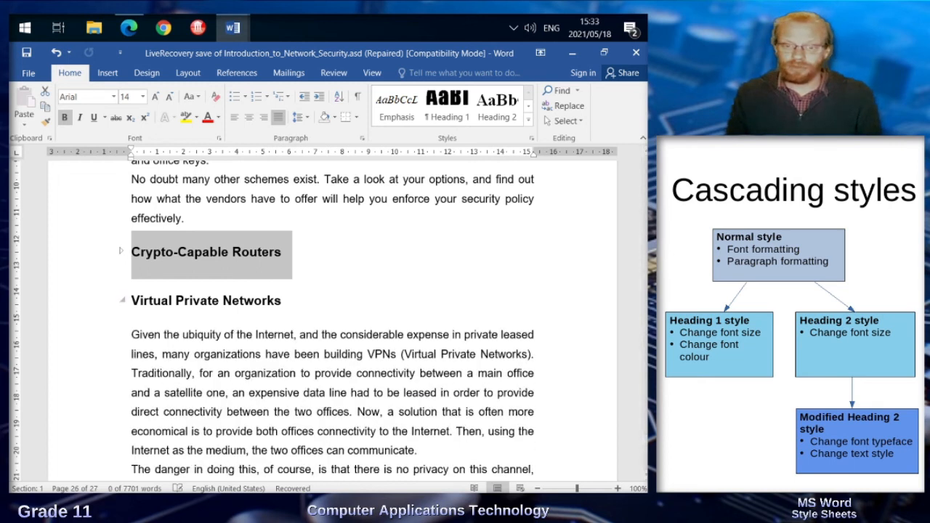
{"action": "left_click", "coordinate": [121, 252]}
{"action": "left_click", "coordinate": [109, 251]}
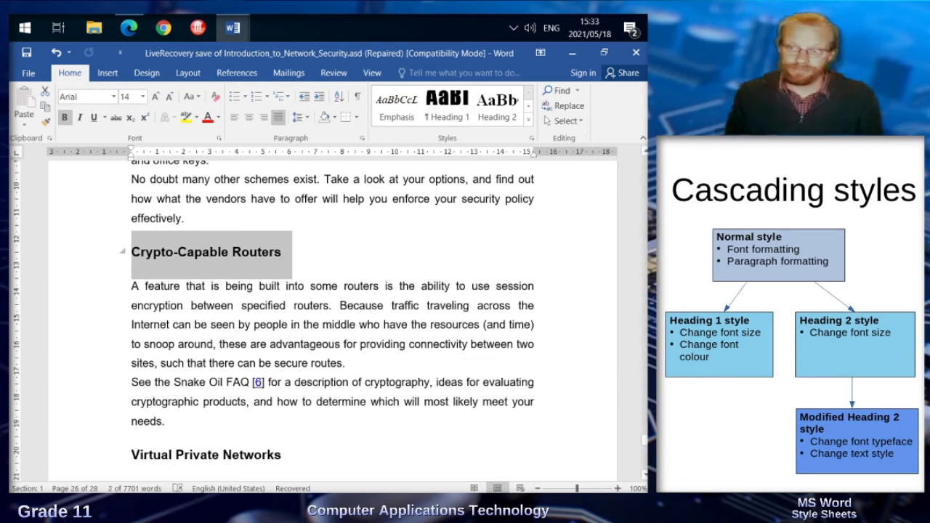
- Switch to Edge to read the exercise on indenting the Abstract style, and return to the Word document
{"action": "left_click", "coordinate": [129, 27]}
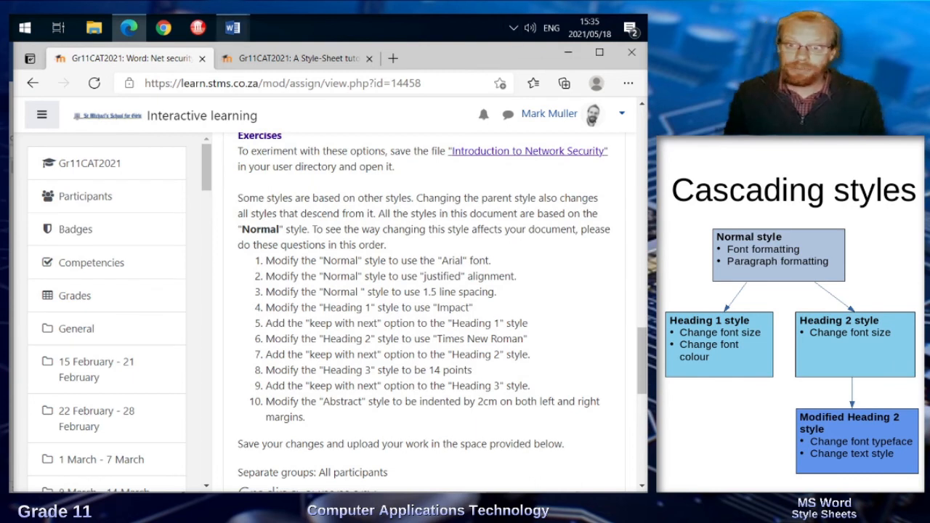
{"action": "left_click", "coordinate": [233, 27]}
{"action": "left_click", "coordinate": [311, 101]}
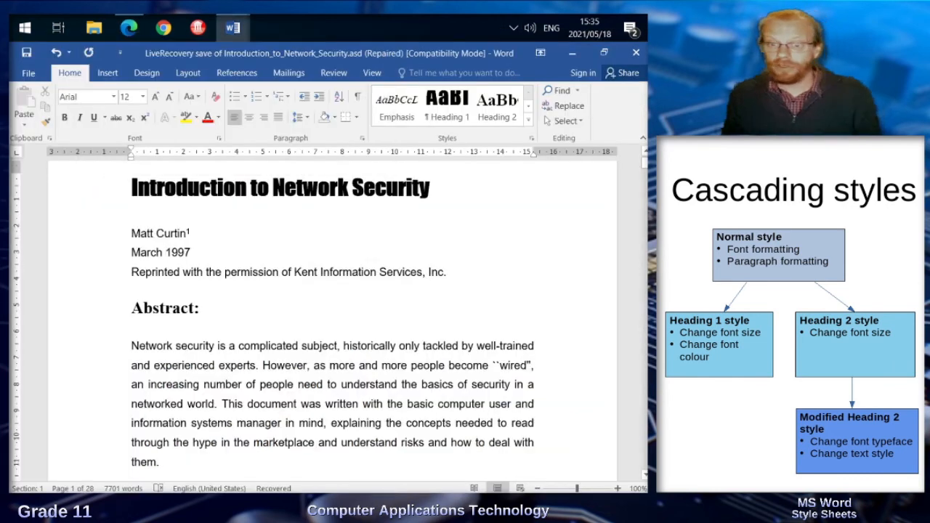
- Place the cursor in the first paragraph below the Abstract heading and look through the style gallery for the Abstract style
{"action": "scroll", "coordinate": [320, 319], "scroll_direction": "down", "scroll_amount": 2}
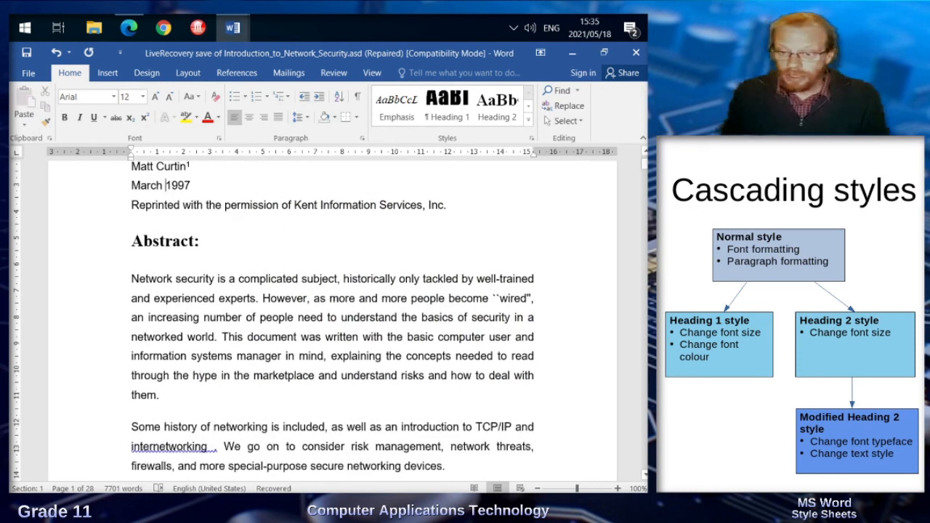
{"action": "left_click", "coordinate": [207, 279]}
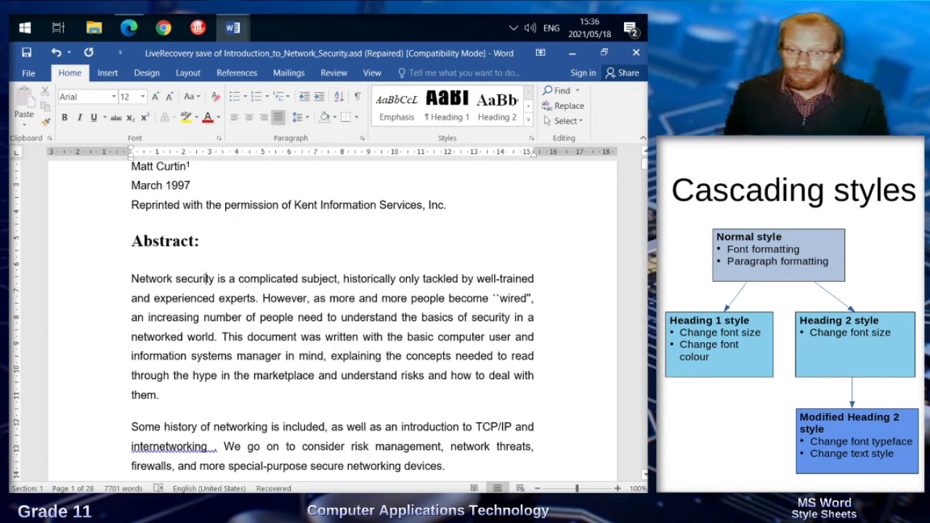
{"action": "key", "text": "alt+h"}
{"action": "key", "text": "l"}
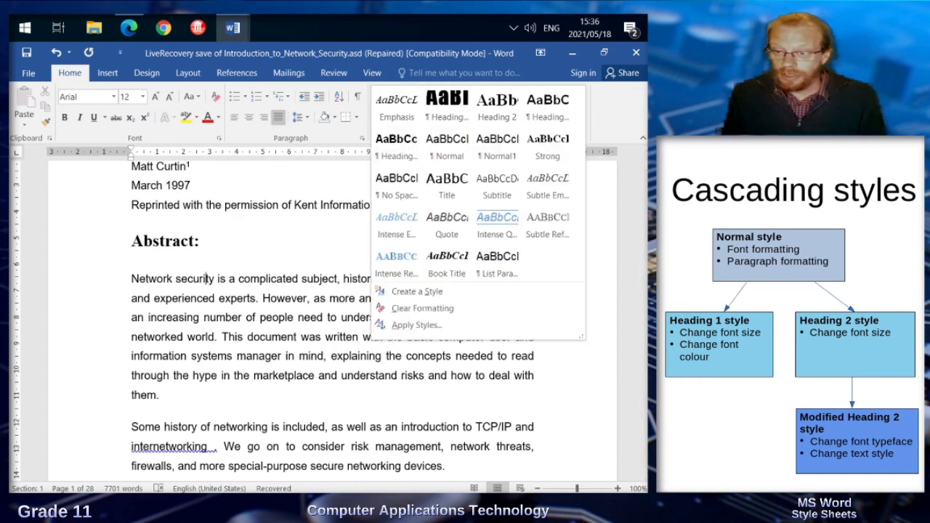
{"action": "key", "text": "Down"}
{"action": "key", "text": "Left"}
{"action": "key", "text": "Left"}
{"action": "key", "text": "Up"}
{"action": "key", "text": "Left"}
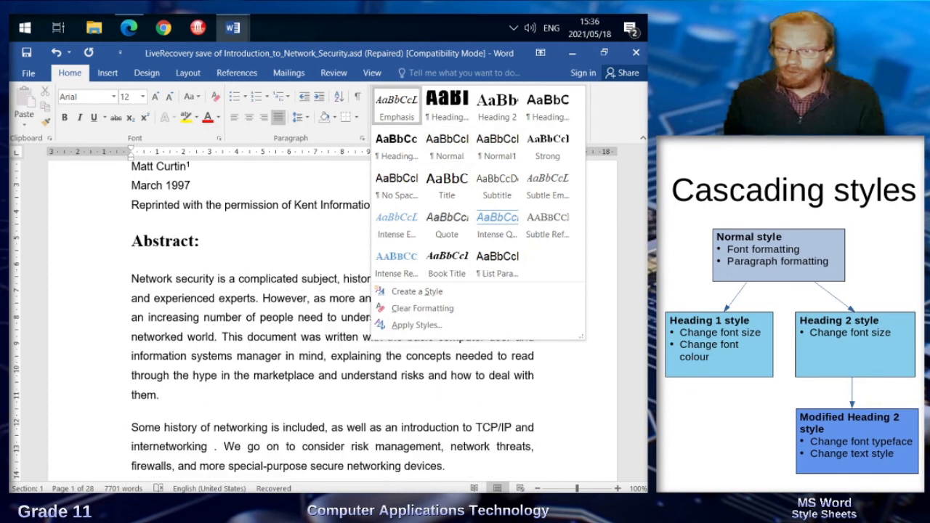
{"action": "key", "text": "Right"}
{"action": "key", "text": "Right"}
{"action": "key", "text": "Right"}
{"action": "key", "text": "Down"}
{"action": "key", "text": "Left"}
{"action": "key", "text": "Left"}
{"action": "key", "text": "Left"}
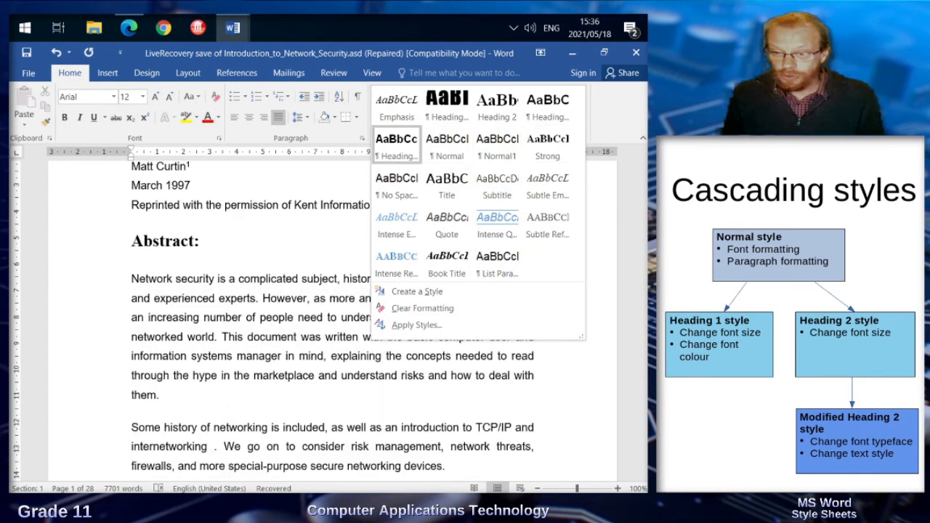
{"action": "key", "text": "Down"}
{"action": "key", "text": "Right"}
{"action": "key", "text": "Right"}
{"action": "key", "text": "Right"}
{"action": "key", "text": "Down"}
{"action": "key", "text": "Left"}
{"action": "key", "text": "Left"}
{"action": "key", "text": "Left"}
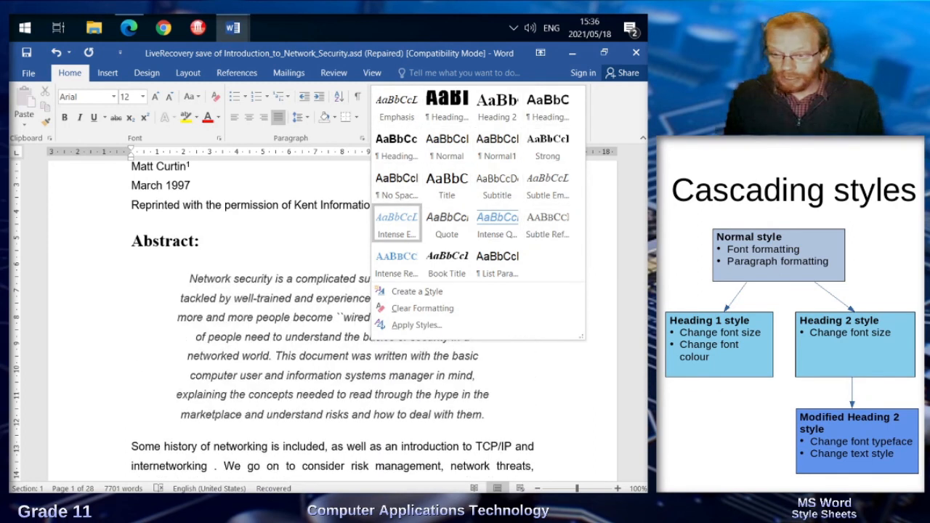
{"action": "key", "text": "Down"}
{"action": "key", "text": "Right"}
{"action": "key", "text": "Right"}
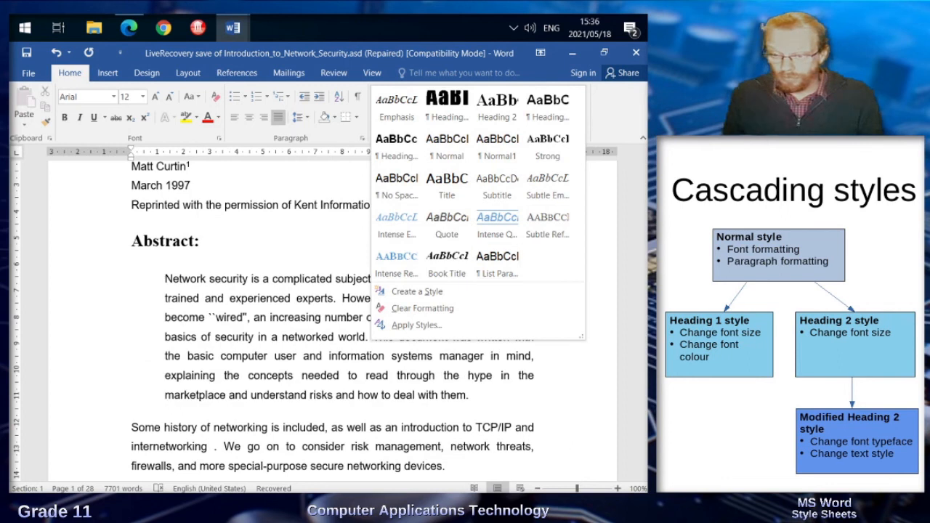
{"action": "key", "text": "Escape"}
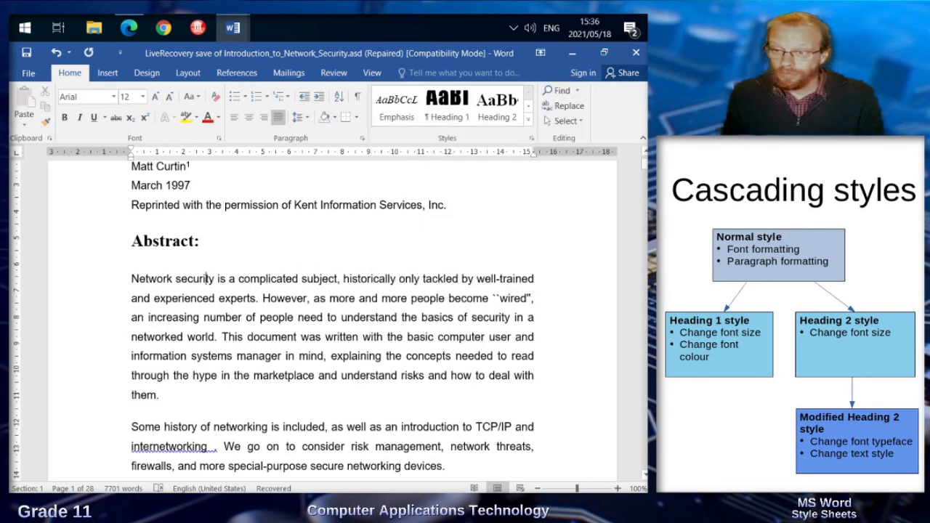
- Show the full list of document styles and open the abstract style for modification
{"action": "left_click", "coordinate": [532, 138]}
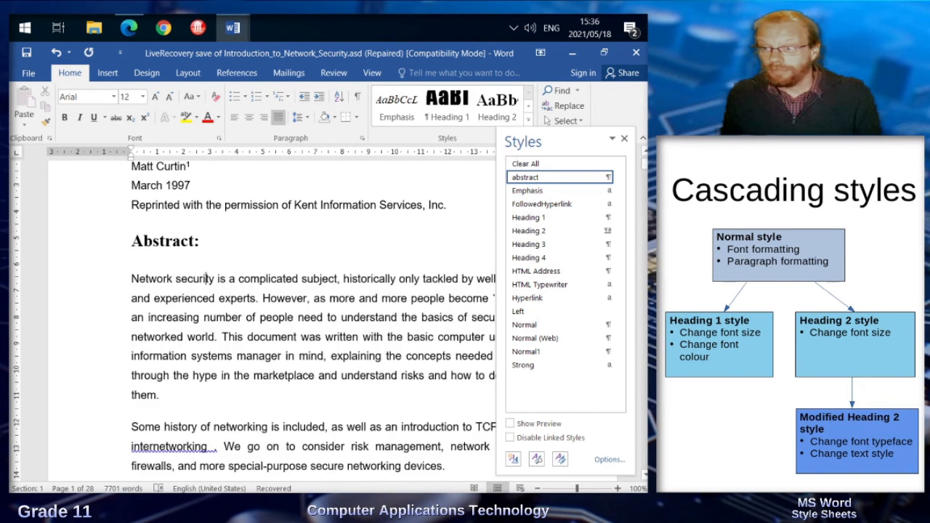
{"action": "left_click", "coordinate": [623, 138]}
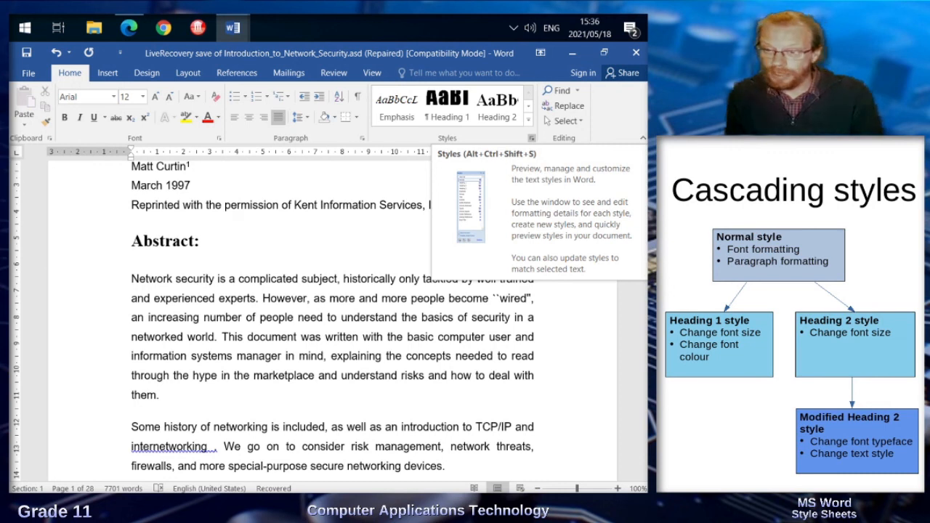
{"action": "left_click", "coordinate": [531, 138]}
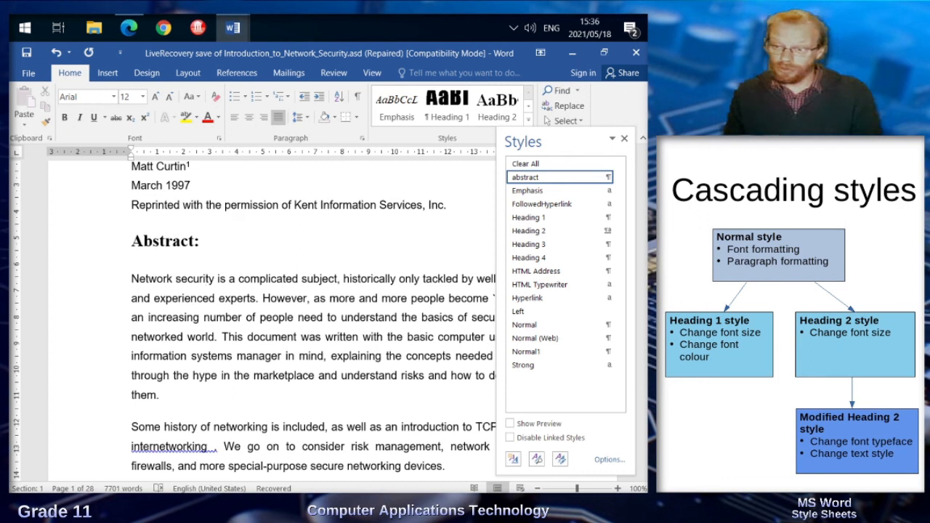
{"action": "mouse_move", "coordinate": [528, 178]}
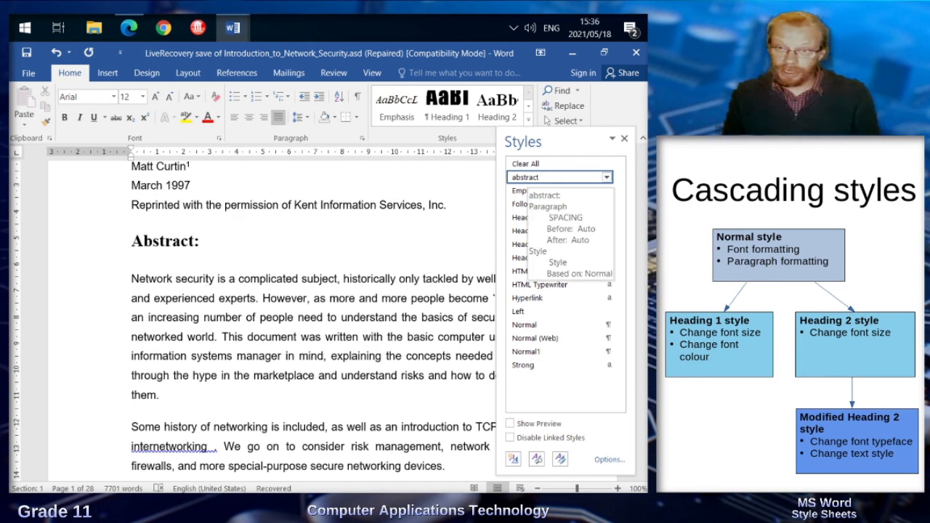
{"action": "left_click", "coordinate": [606, 177]}
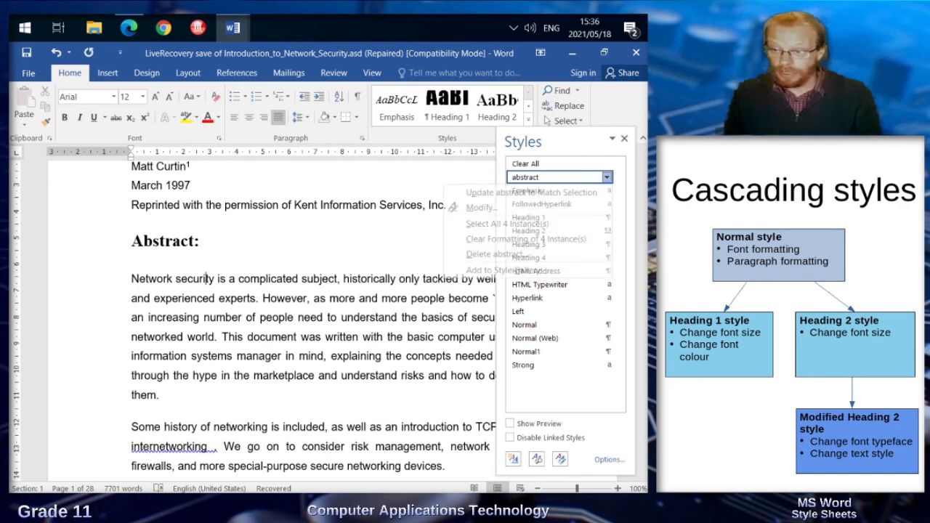
{"action": "left_click", "coordinate": [481, 208]}
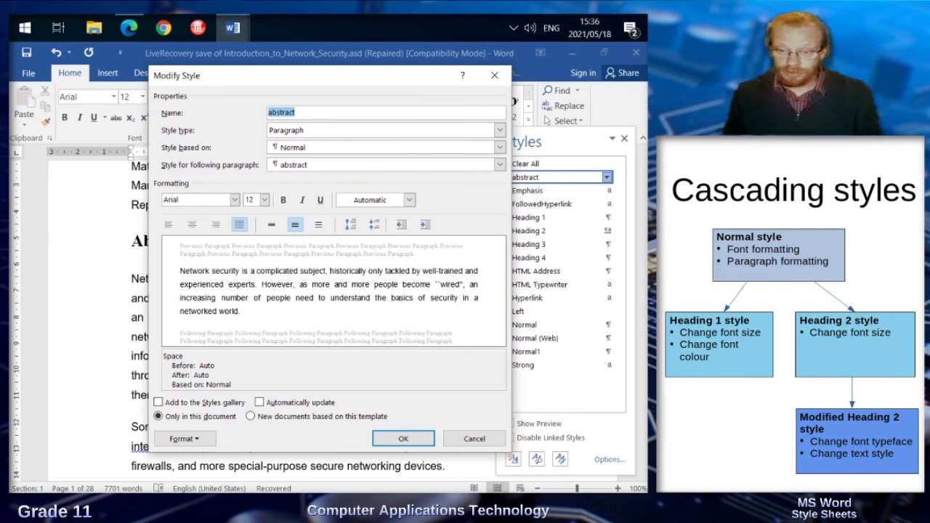
- Set the abstract style's left and right paragraph indents to 2 cm and apply the change to the document
{"action": "left_click", "coordinate": [184, 439]}
{"action": "left_click", "coordinate": [196, 317]}
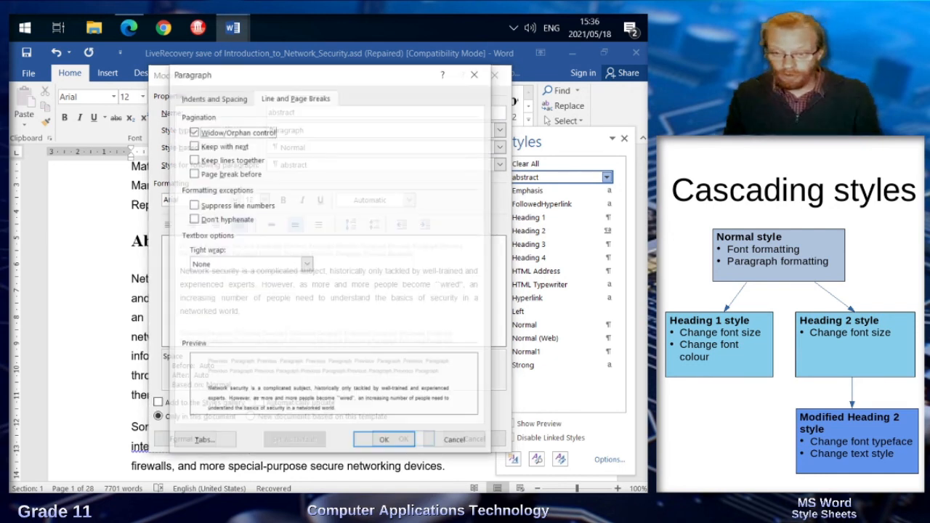
{"action": "key", "text": "ctrl+shift+Tab"}
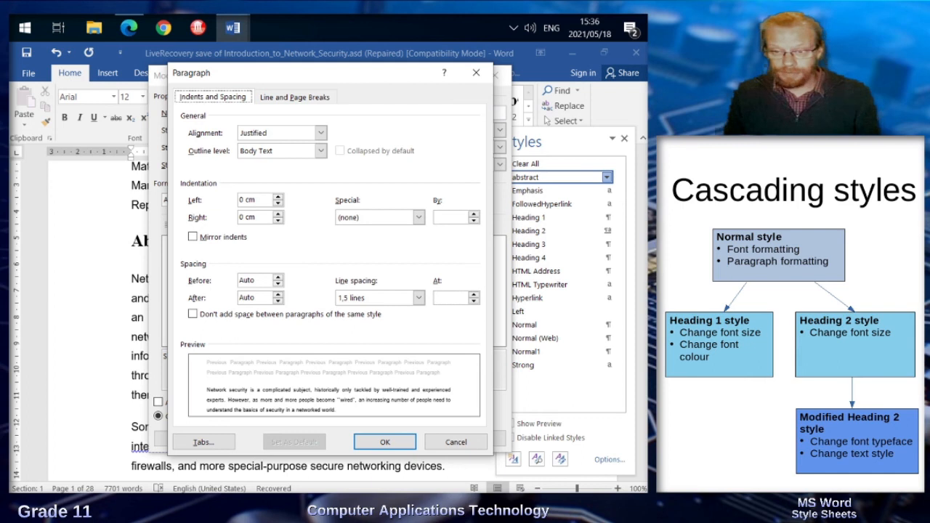
{"action": "key", "text": "Tab"}
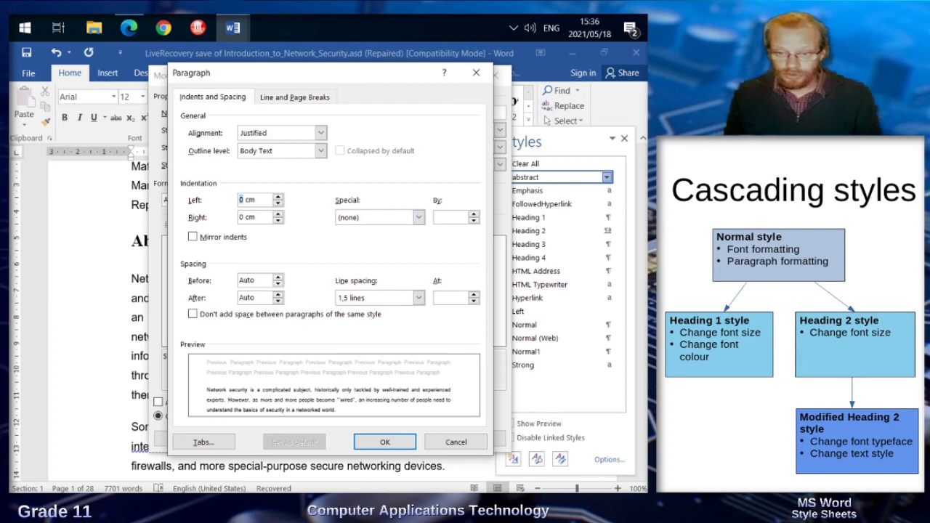
{"action": "type", "text": "2"}
{"action": "key", "text": "Tab"}
{"action": "type", "text": "2"}
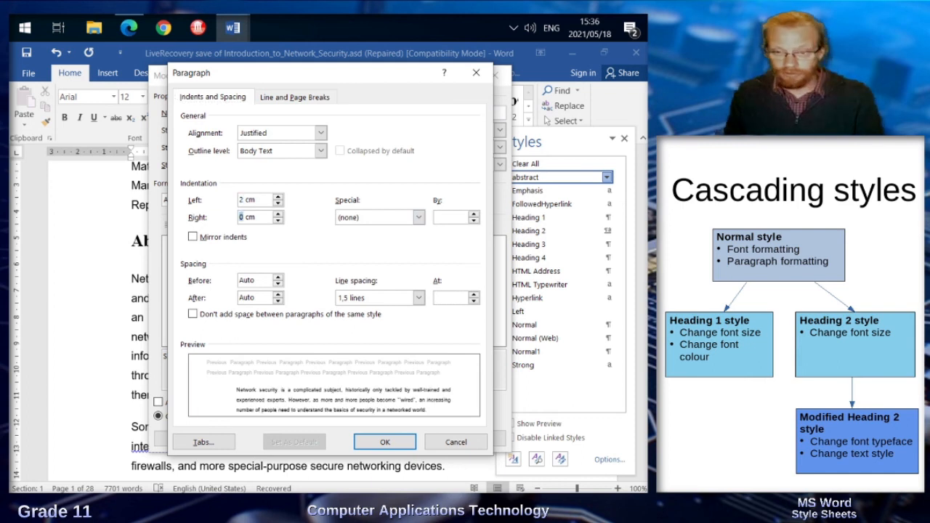
{"action": "key", "text": "Return"}
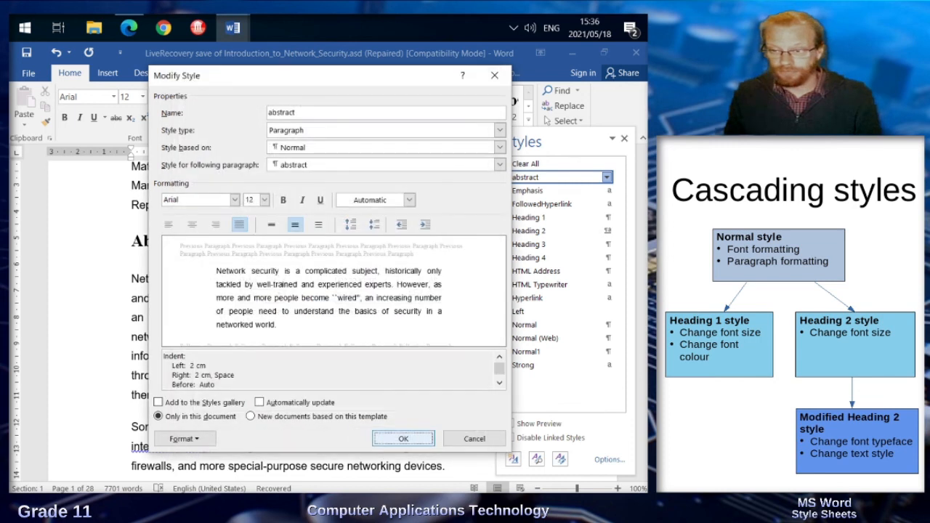
{"action": "key", "text": "Return"}
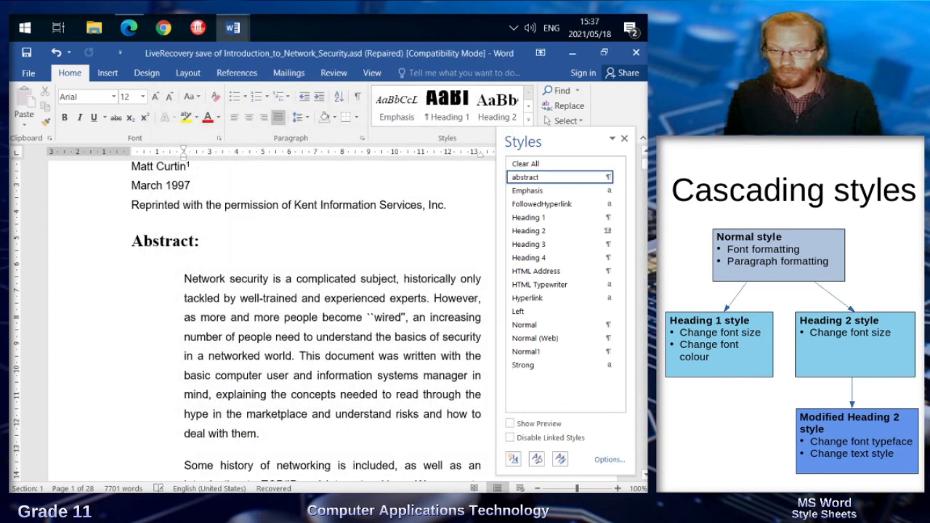
- Examine the indentation of the abstract paragraphs and compare it with the body text under Introduction to Networking
{"action": "scroll", "coordinate": [262, 319], "scroll_direction": "down", "scroll_amount": 4}
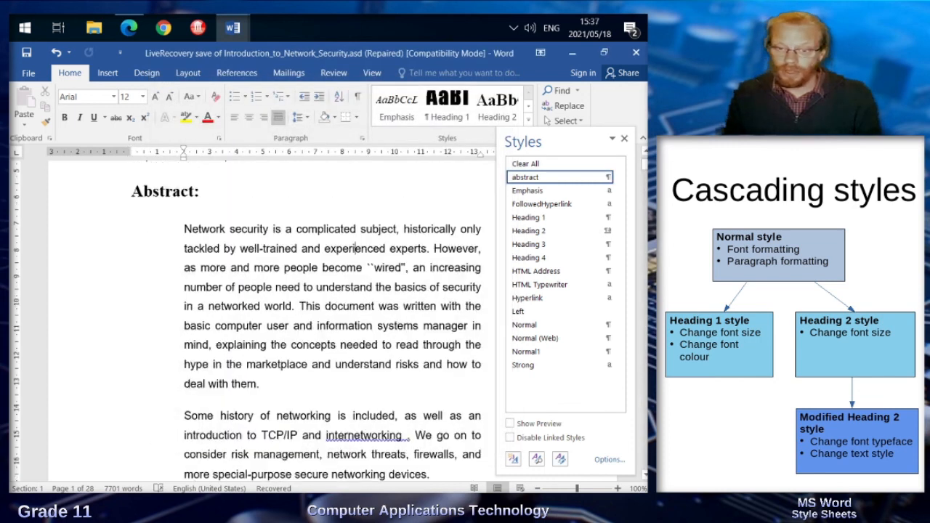
{"action": "scroll", "coordinate": [262, 320], "scroll_direction": "down", "scroll_amount": 2}
{"action": "scroll", "coordinate": [261, 320], "scroll_direction": "up", "scroll_amount": 3}
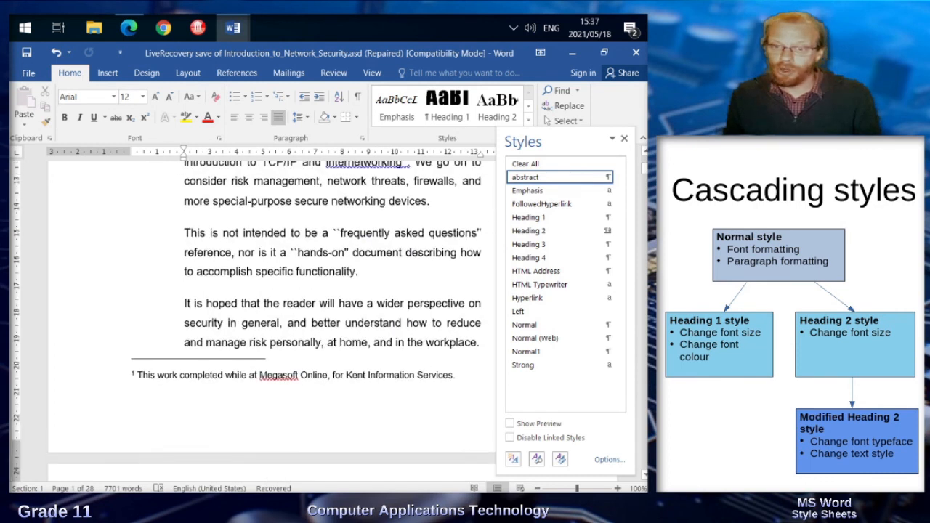
{"action": "scroll", "coordinate": [262, 319], "scroll_direction": "down", "scroll_amount": 4}
{"action": "scroll", "coordinate": [355, 231], "scroll_direction": "down", "scroll_amount": 3}
{"action": "scroll", "coordinate": [354, 231], "scroll_direction": "up", "scroll_amount": 9}
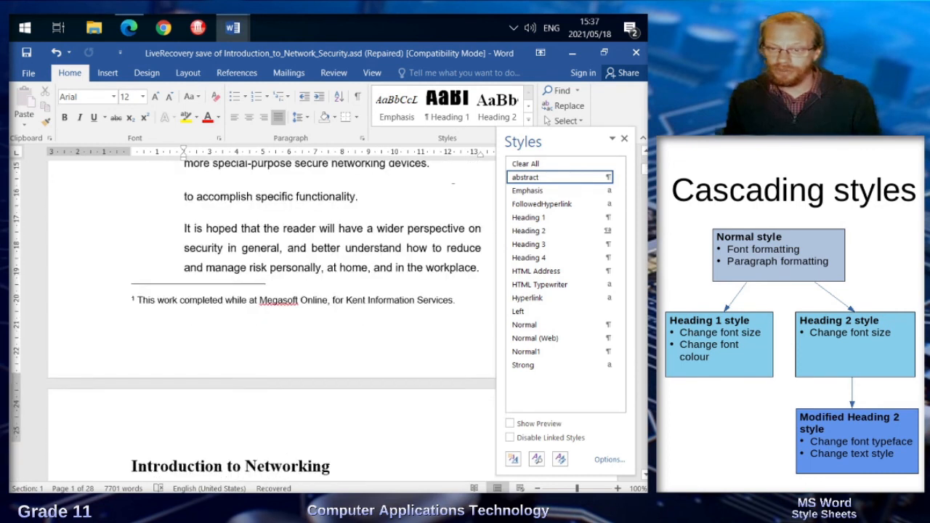
{"action": "scroll", "coordinate": [354, 231], "scroll_direction": "down", "scroll_amount": 10}
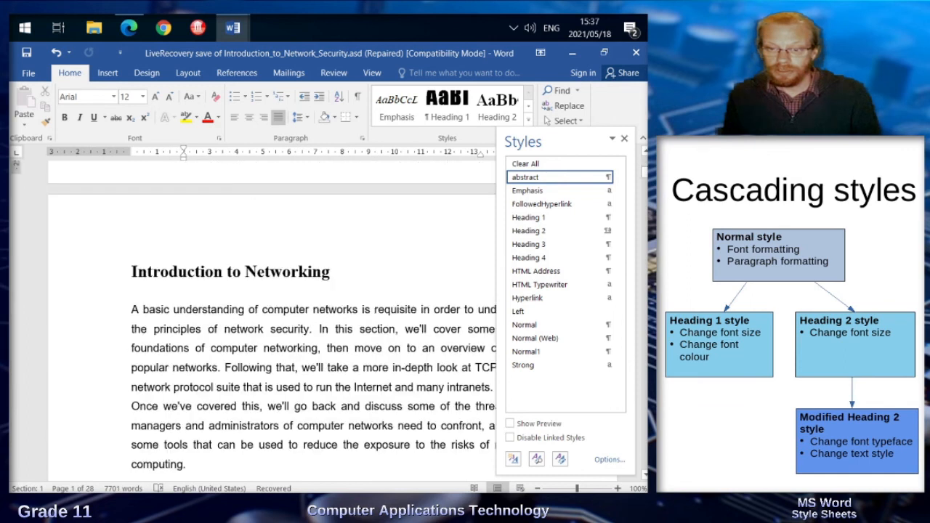
{"action": "scroll", "coordinate": [276, 320], "scroll_direction": "down", "scroll_amount": 8}
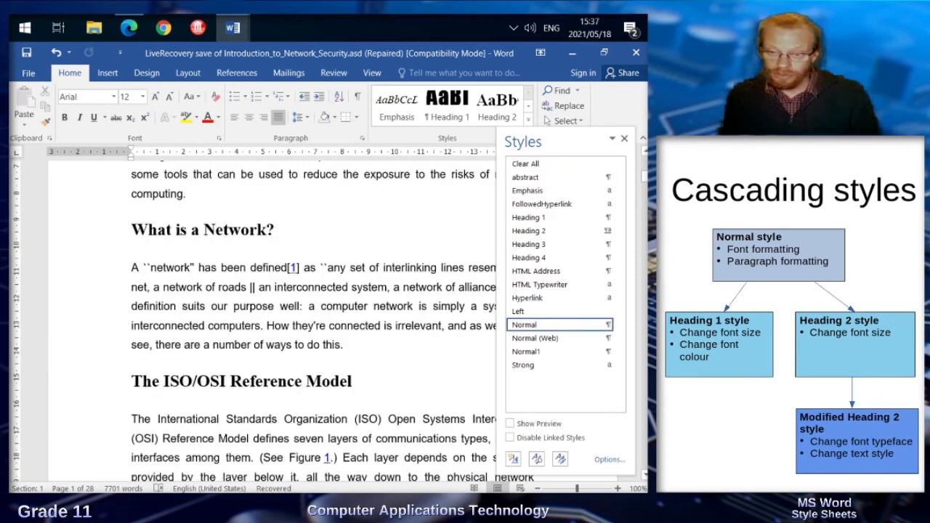
{"action": "scroll", "coordinate": [276, 320], "scroll_direction": "up", "scroll_amount": 8}
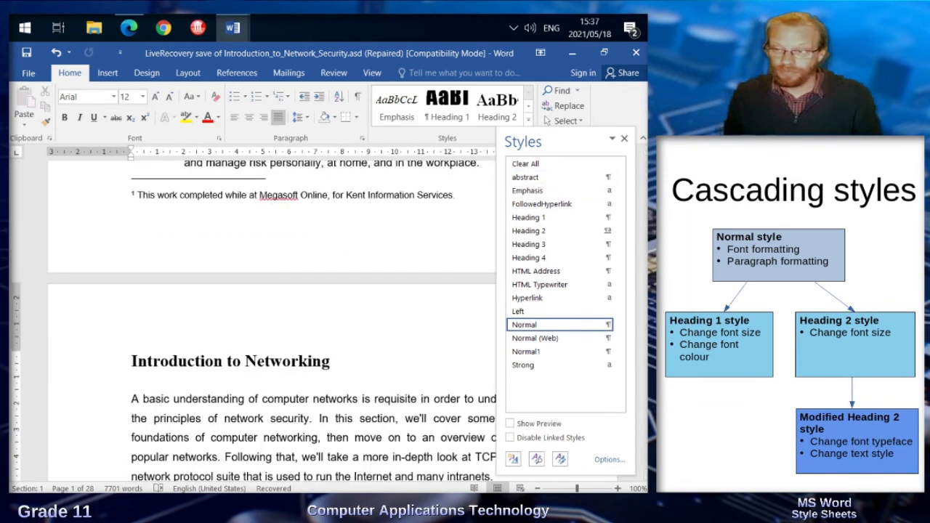
- Close the list of styles and place the cursor in the Abstract heading on the first page
{"action": "left_click", "coordinate": [624, 138]}
{"action": "scroll", "coordinate": [306, 321], "scroll_direction": "up", "scroll_amount": 10}
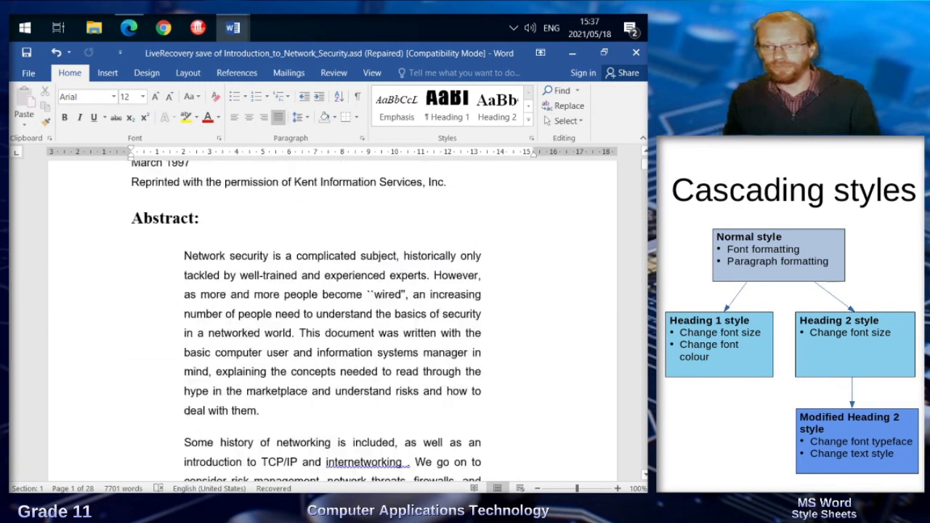
{"action": "scroll", "coordinate": [332, 320], "scroll_direction": "up", "scroll_amount": 2}
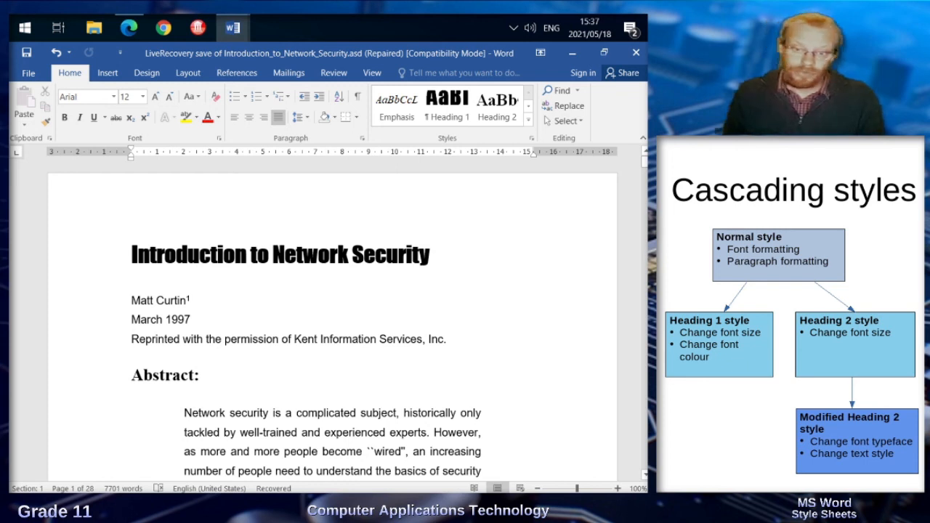
{"action": "left_click", "coordinate": [172, 375]}
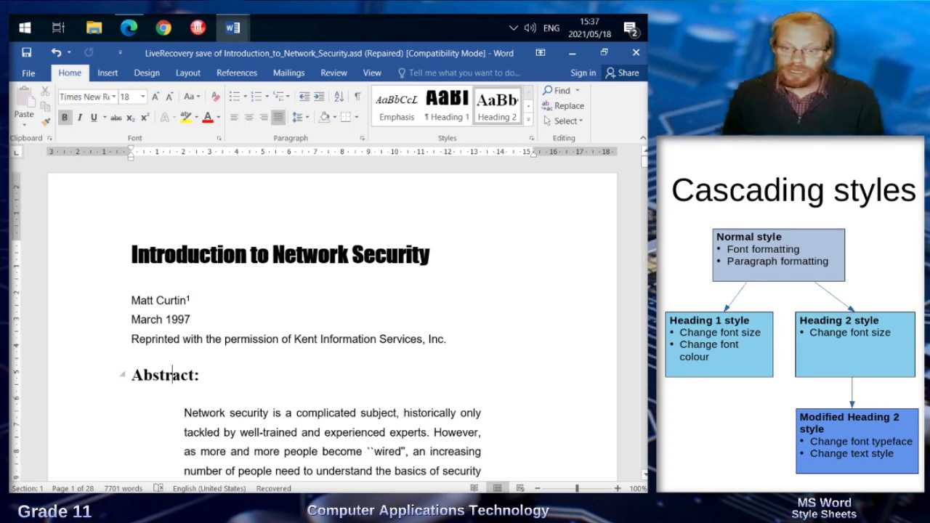